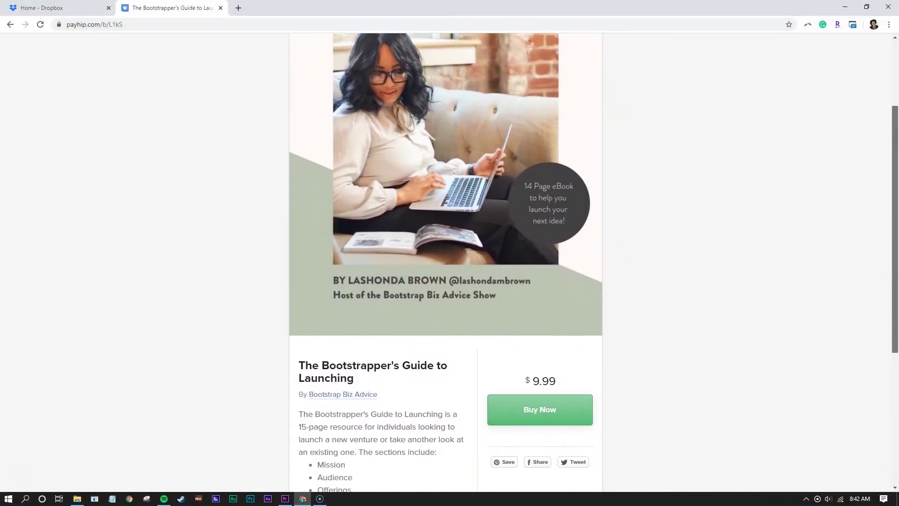
# Export all five guide pages from Canva as a PDF Print file and open it.
pyautogui.scroll(-4, 445, 262)
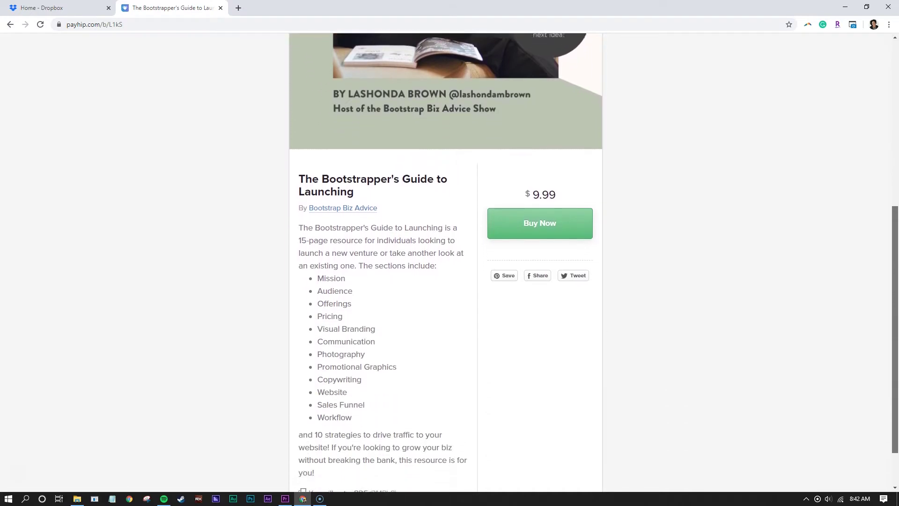
pyautogui.scroll(-2, 444, 262)
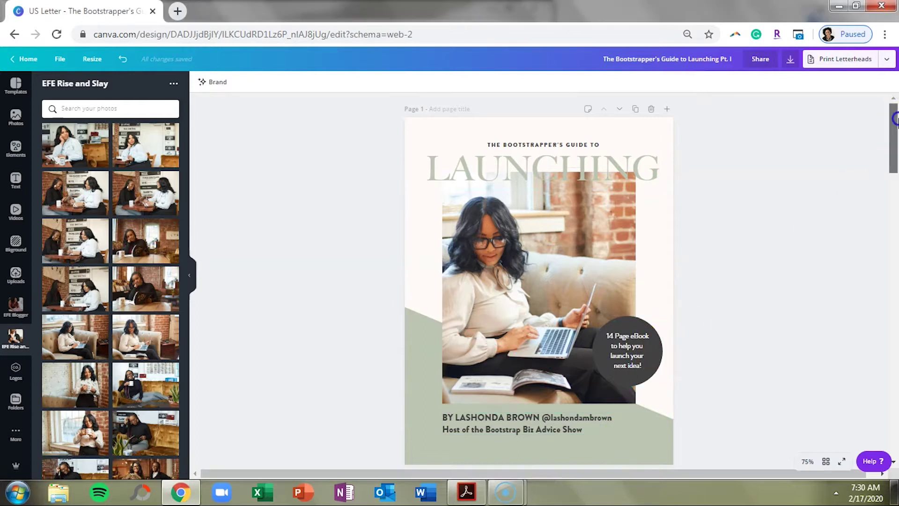
pyautogui.moveTo(892, 123); pyautogui.dragTo(894, 192)
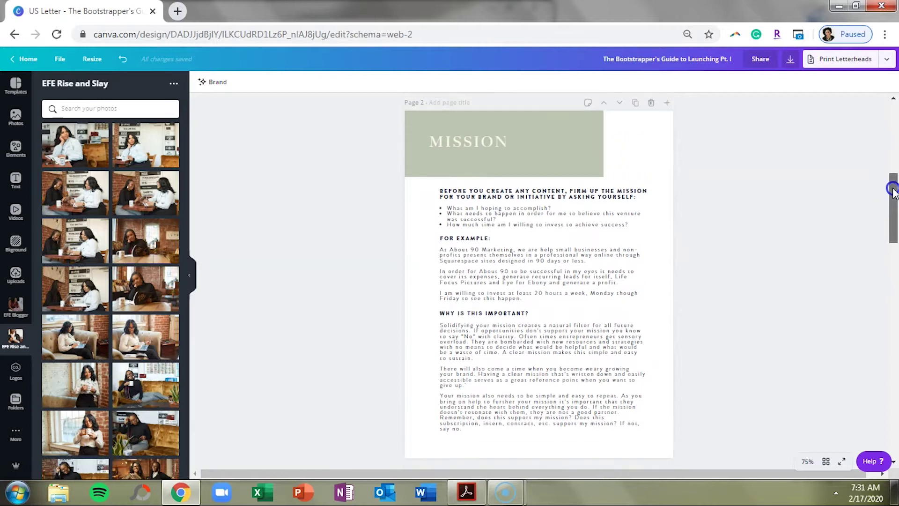
pyautogui.moveTo(894, 192); pyautogui.dragTo(893, 123)
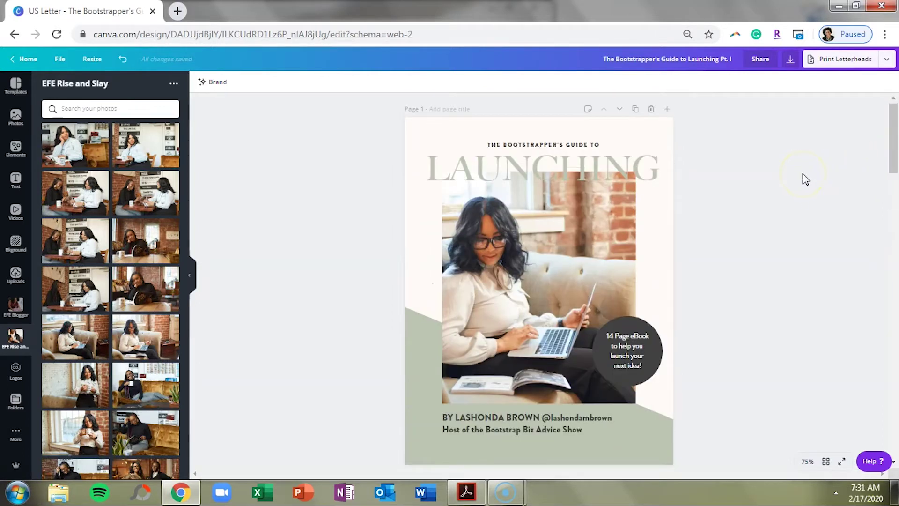
pyautogui.click(791, 60)
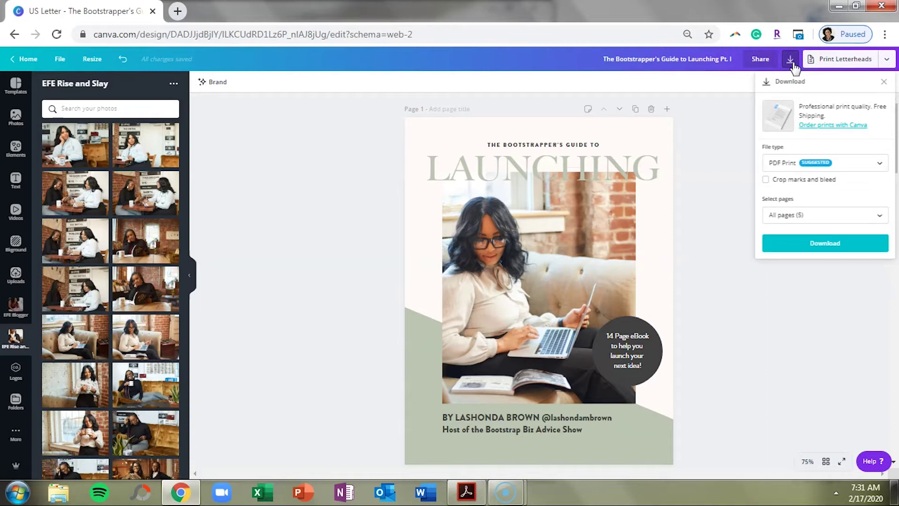
pyautogui.click(779, 165)
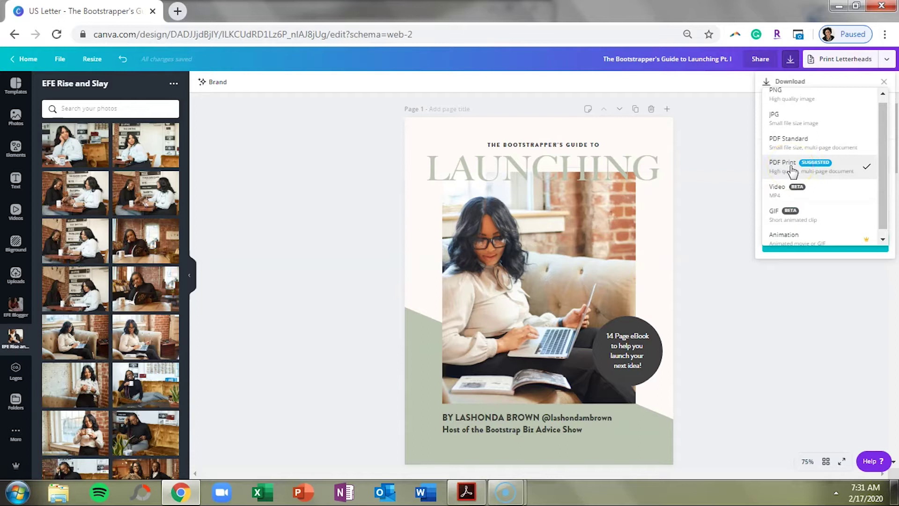
pyautogui.click(791, 172)
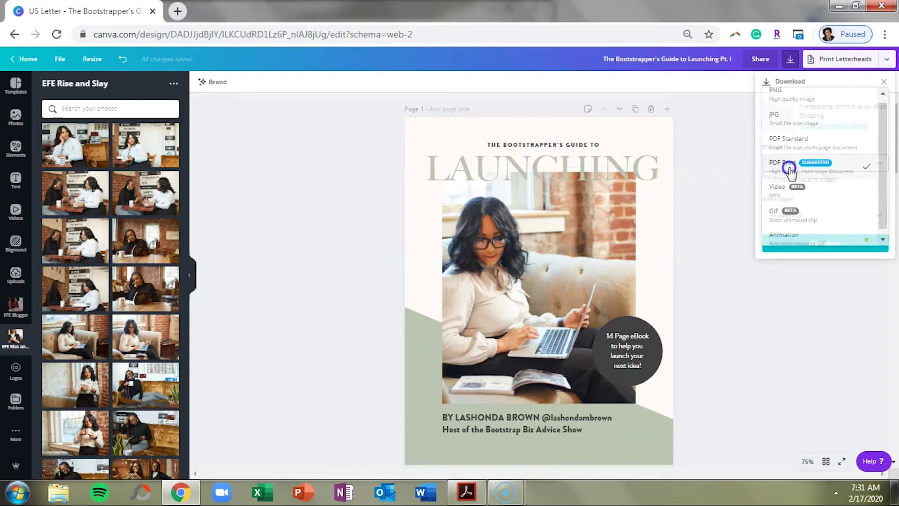
pyautogui.click(818, 249)
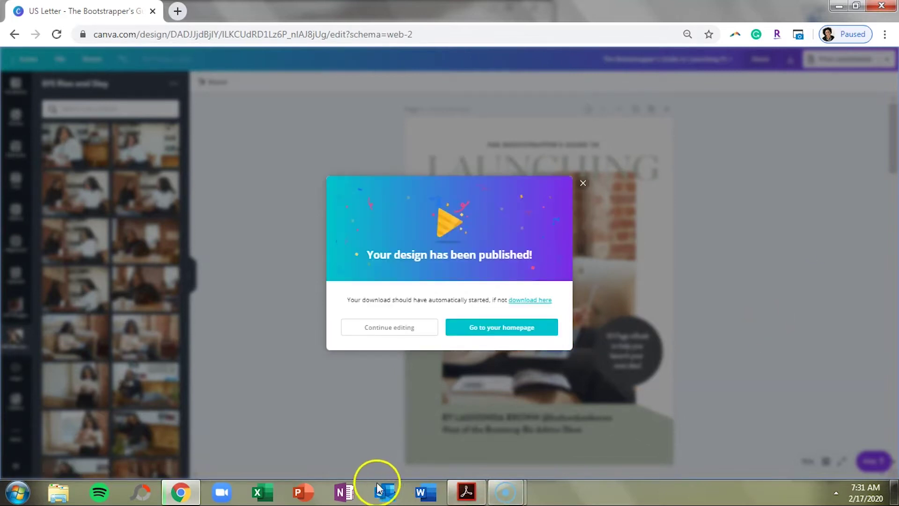
pyautogui.click(465, 477)
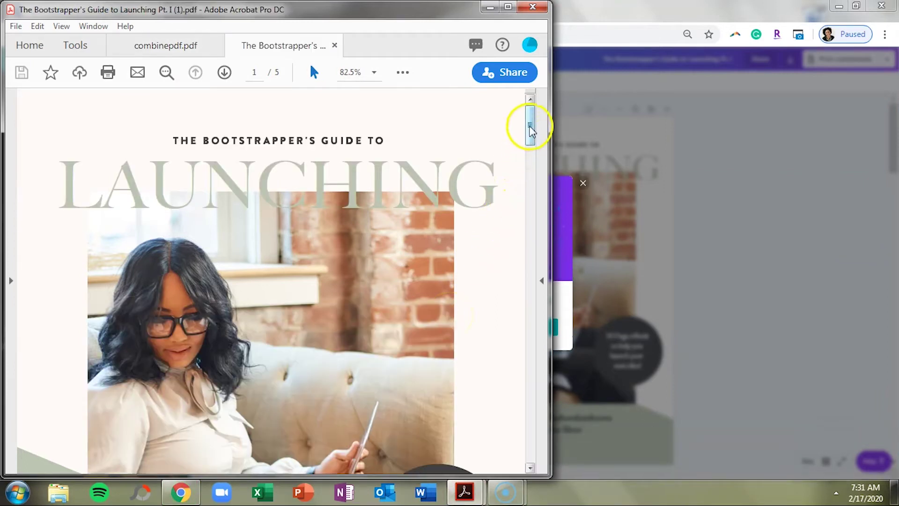
# Check the guide PDF in Acrobat, then close Acrobat with all its tabs.
pyautogui.moveTo(530, 124); pyautogui.dragTo(464, 151)
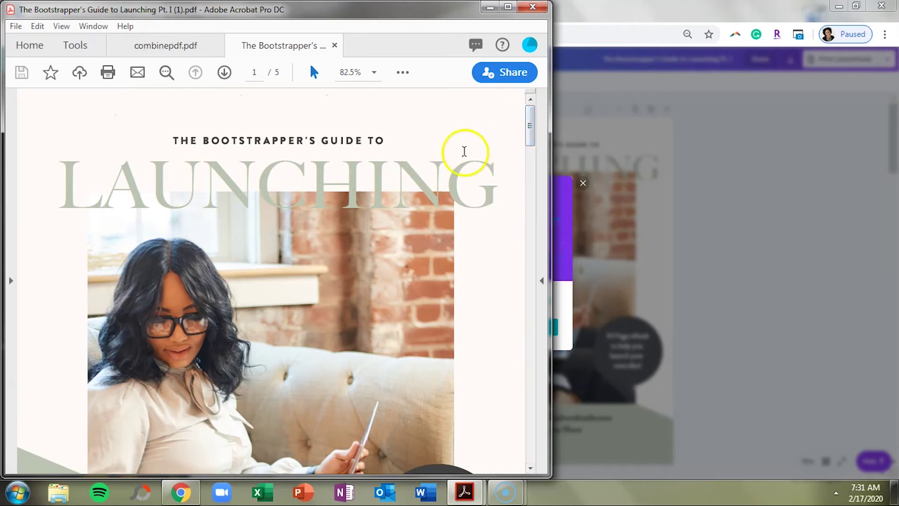
pyautogui.click(534, 7)
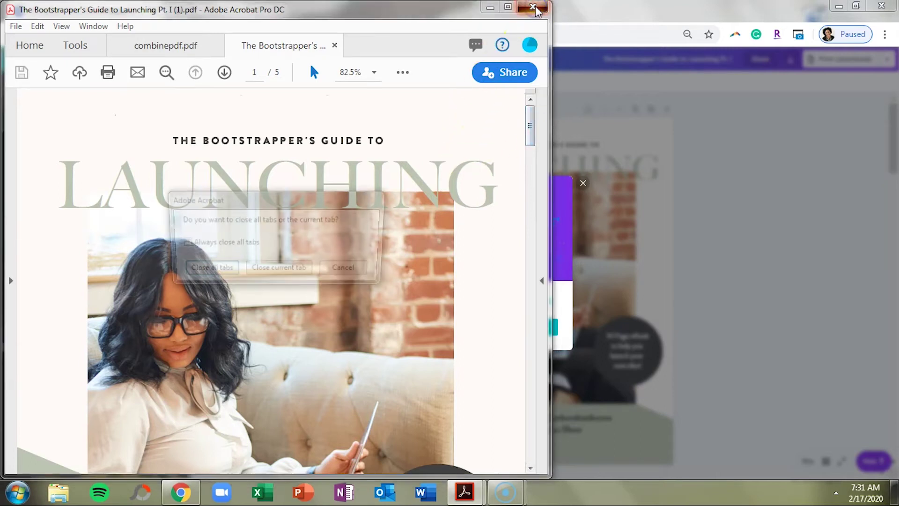
pyautogui.click(224, 270)
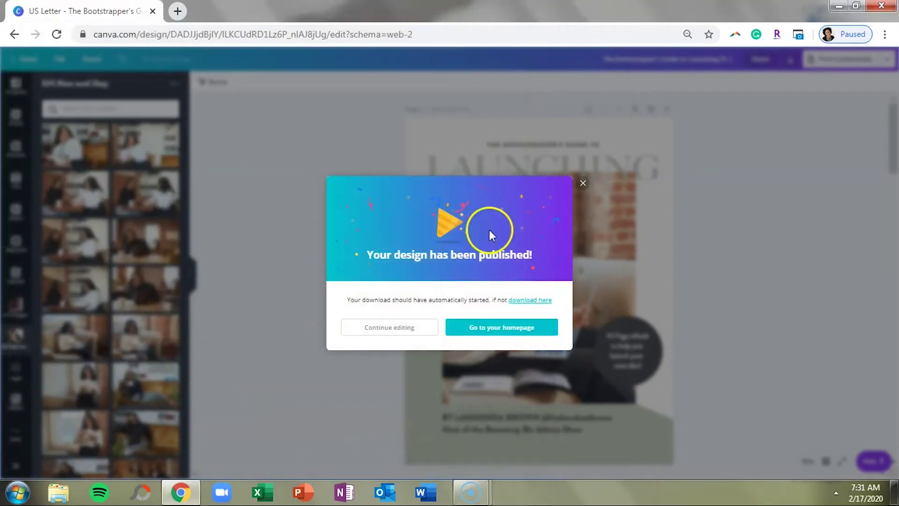
# Download only Page 1, the guide's cover, from Canva as a PNG image.
pyautogui.click(583, 182)
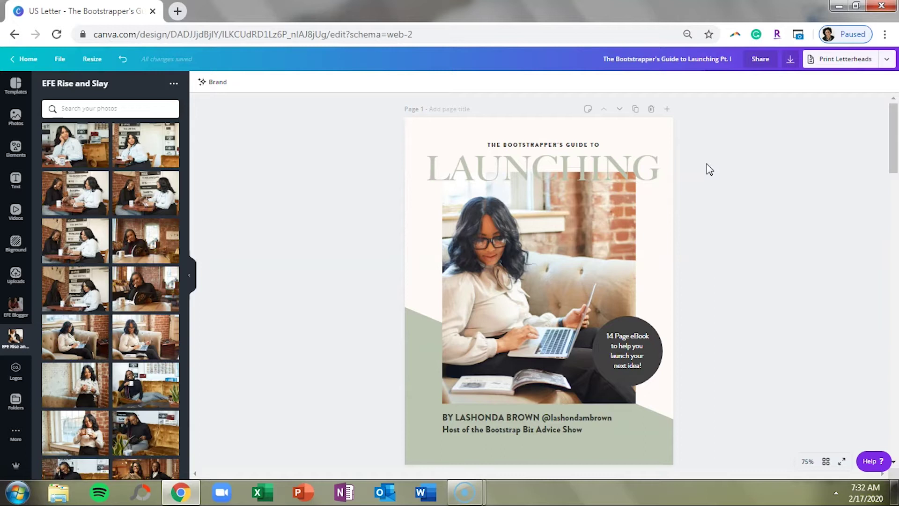
pyautogui.click(790, 59)
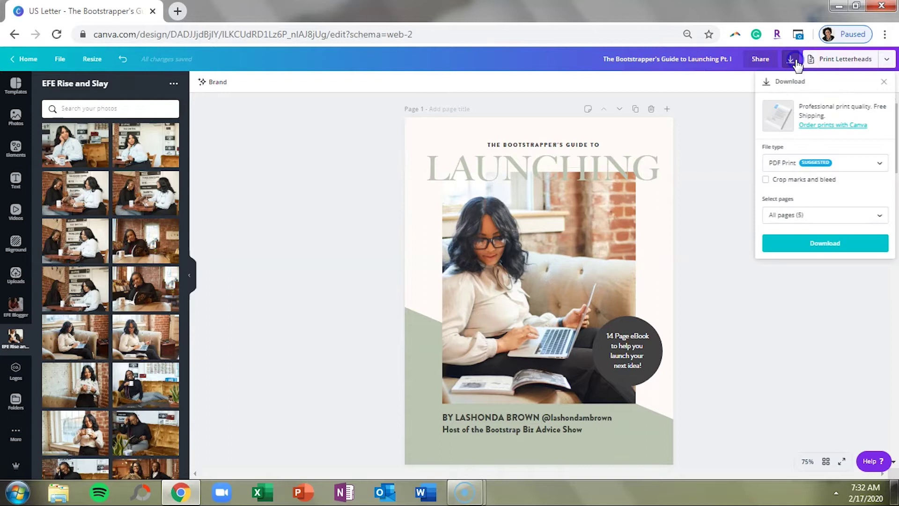
pyautogui.click(845, 165)
pyautogui.click(833, 99)
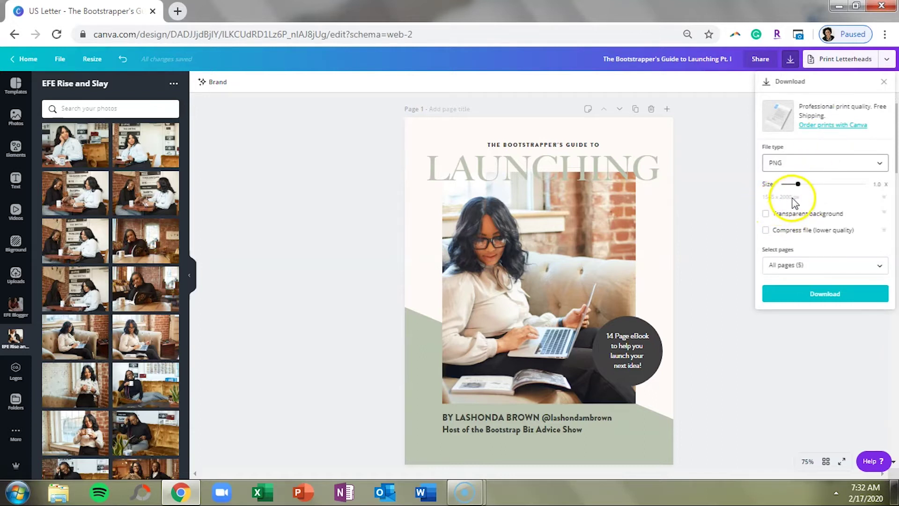
pyautogui.moveTo(798, 187); pyautogui.dragTo(793, 190)
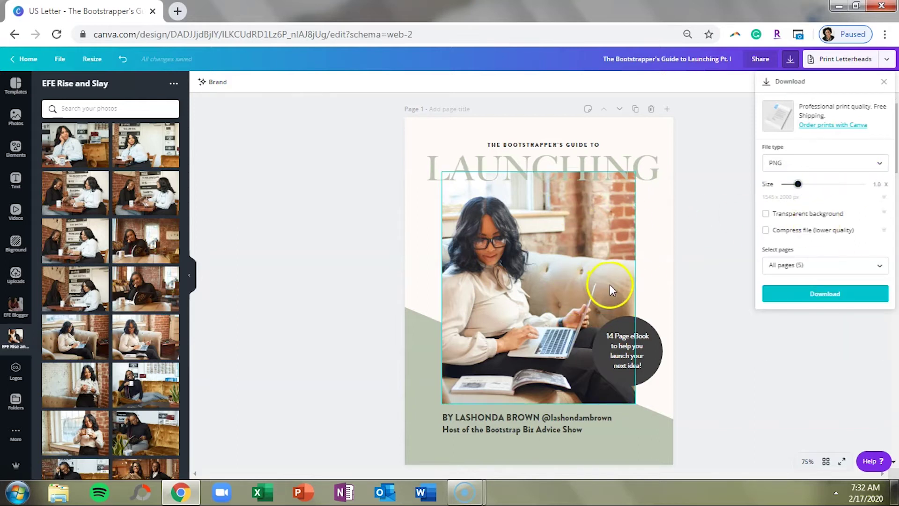
pyautogui.click(788, 265)
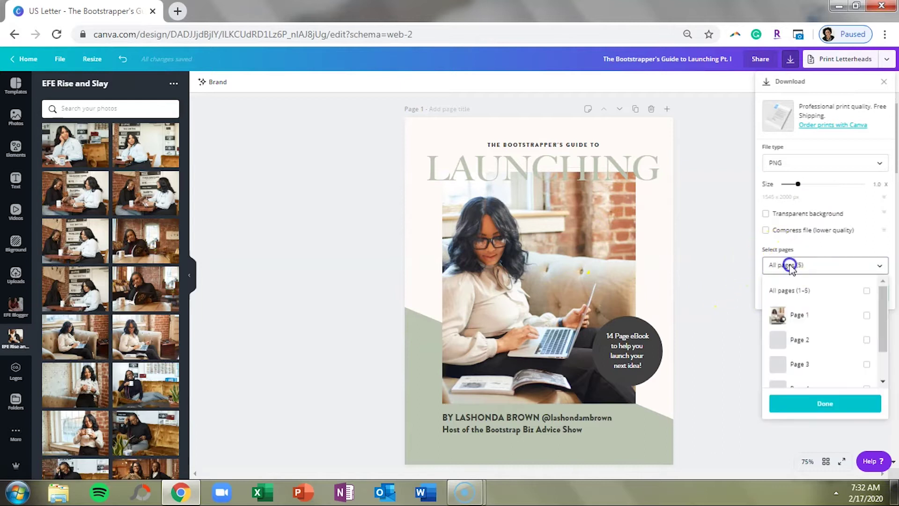
pyautogui.click(867, 316)
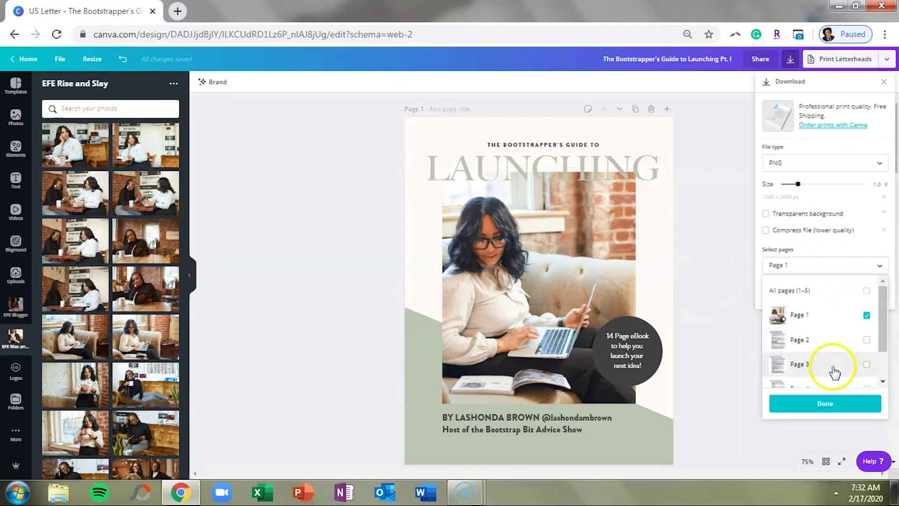
pyautogui.click(834, 403)
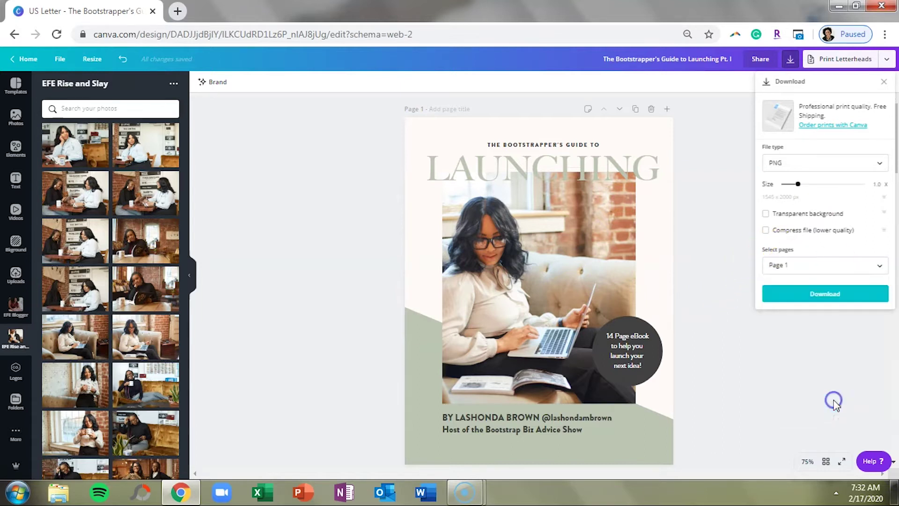
pyautogui.click(822, 296)
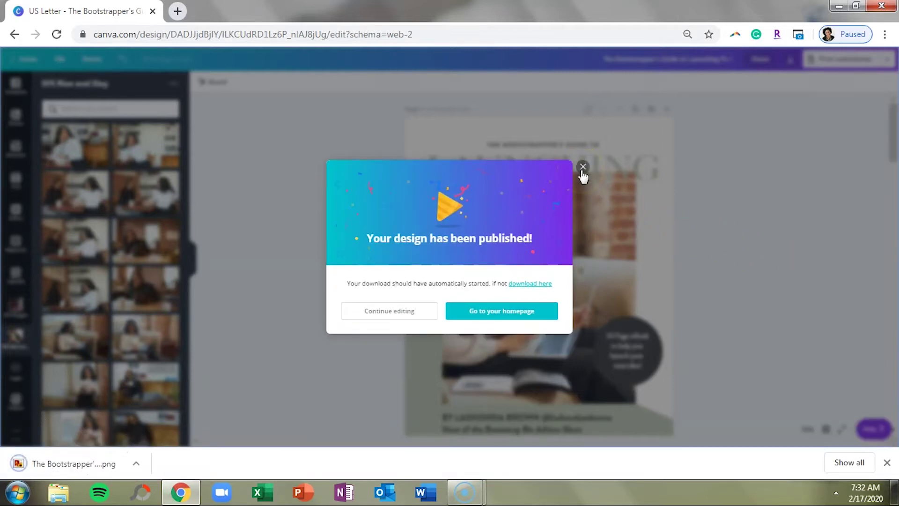
pyautogui.click(582, 169)
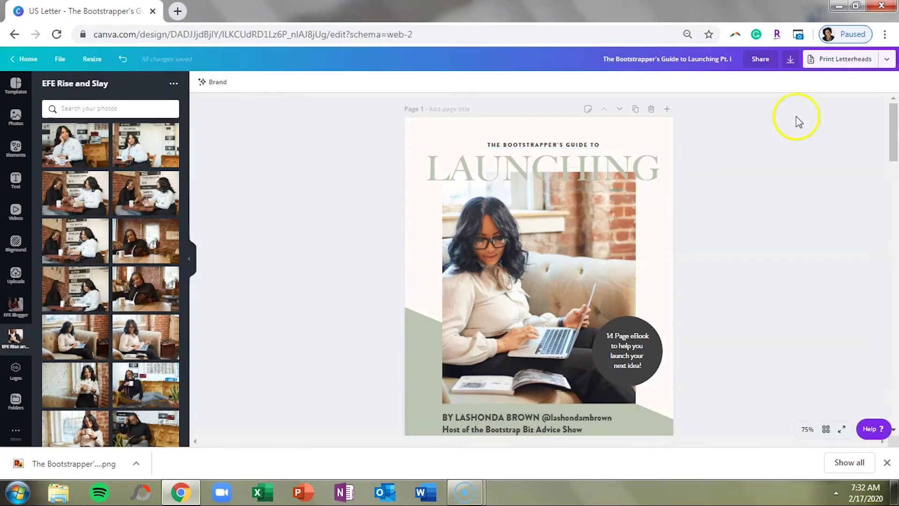
pyautogui.click(791, 61)
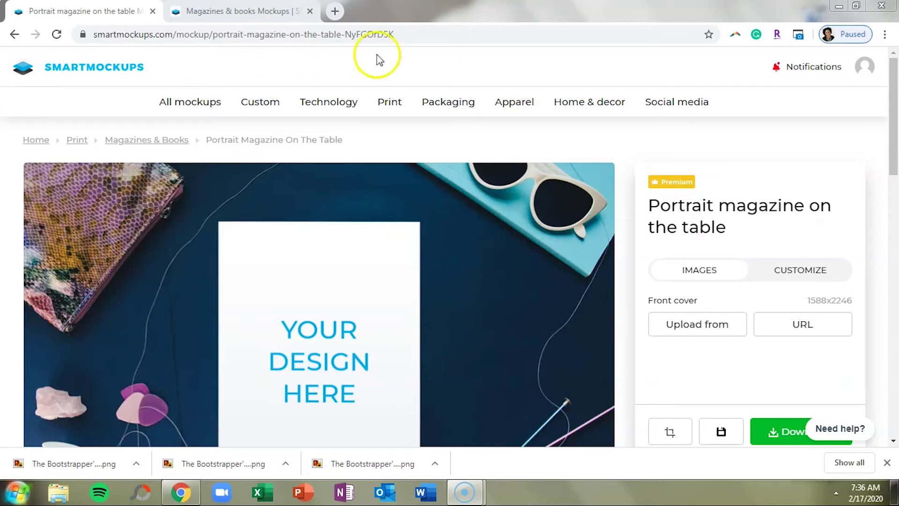
# Open the Portrait magazine mockup and upload the guide's cover PNG as its front cover.
pyautogui.moveTo(382, 97)
pyautogui.click(582, 180)
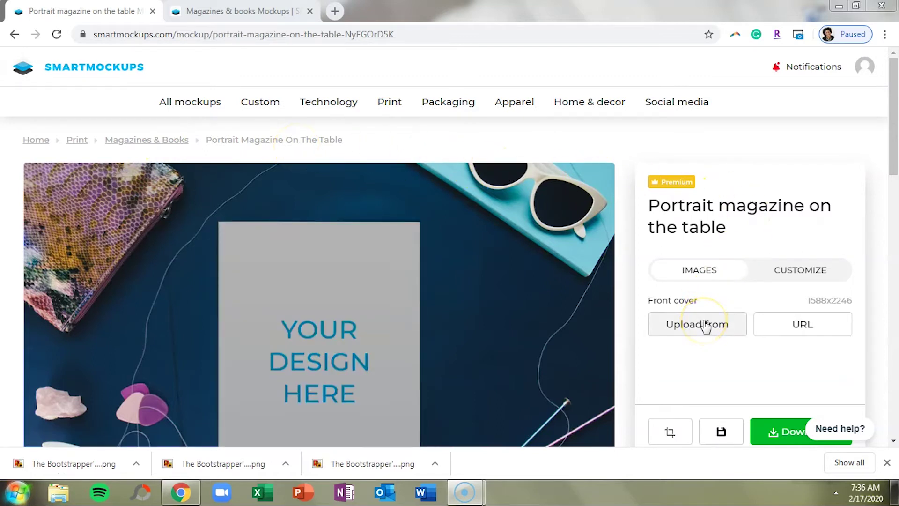
pyautogui.click(706, 324)
pyautogui.click(713, 283)
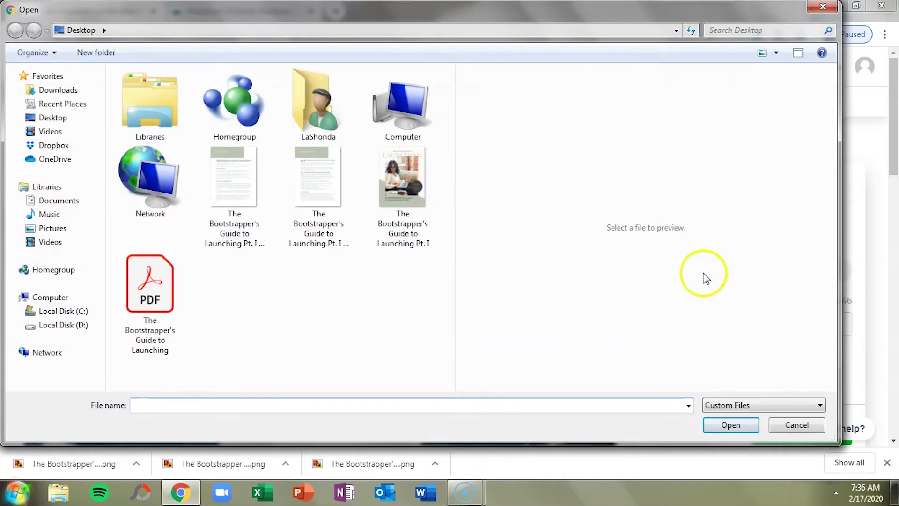
pyautogui.doubleClick(404, 180)
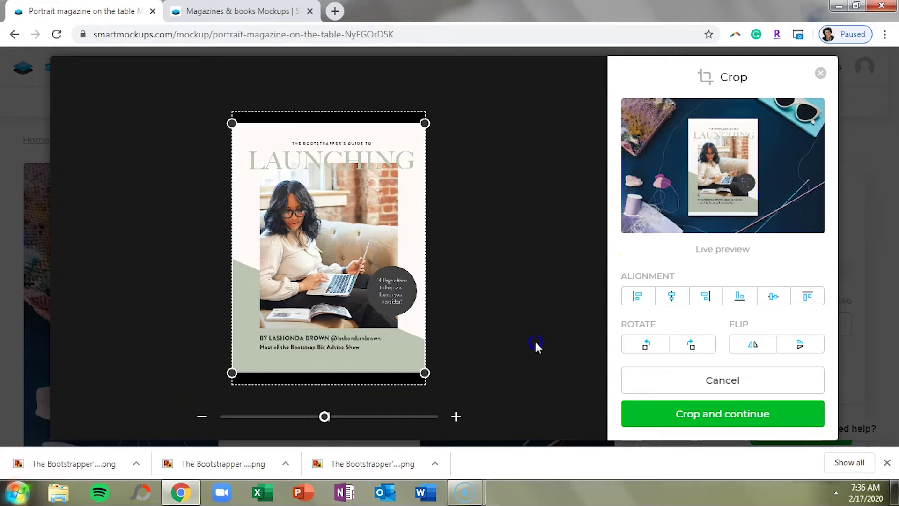
# Zoom and centre the cover within the crop frame, then apply the crop.
pyautogui.scroll(-1, 326, 418)
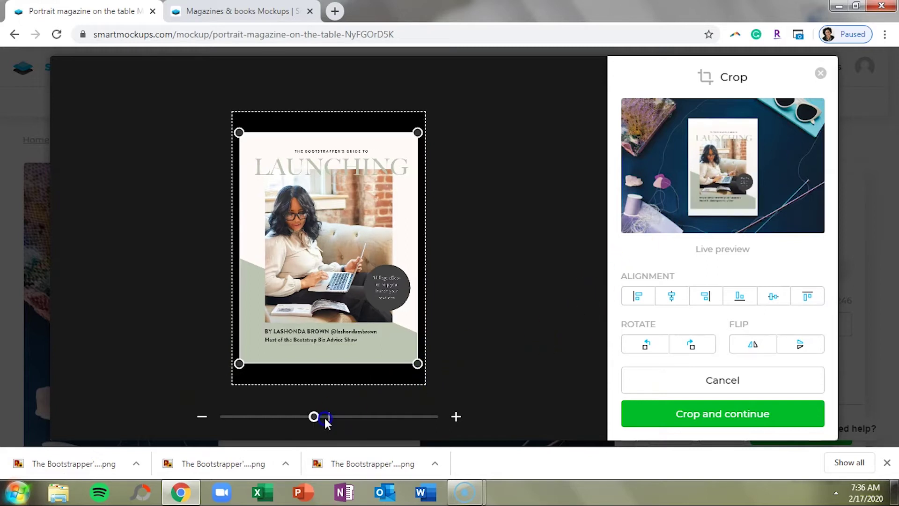
pyautogui.click(333, 414)
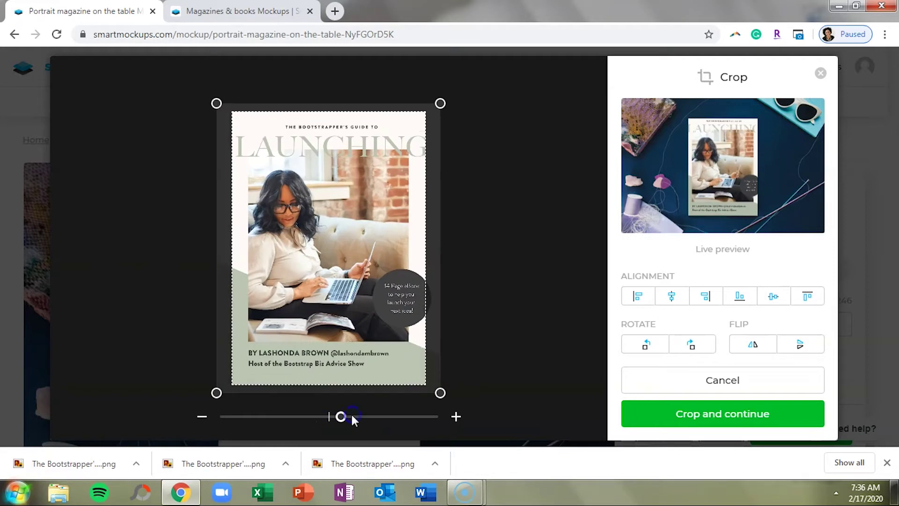
pyautogui.moveTo(382, 357); pyautogui.dragTo(379, 323)
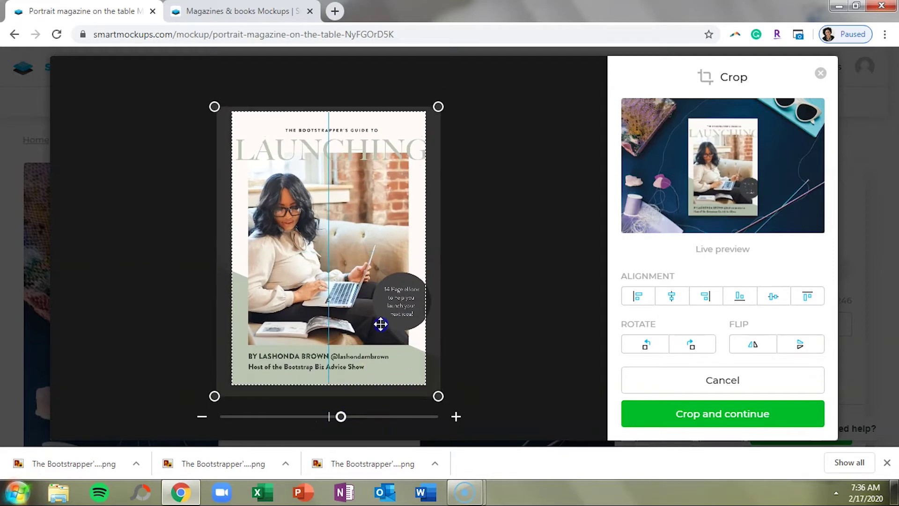
pyautogui.click(341, 417)
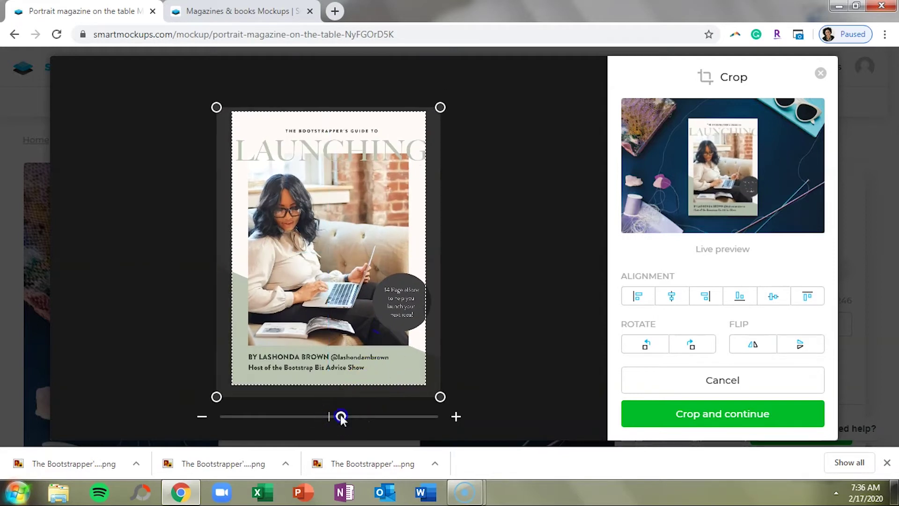
pyautogui.scroll(-2, 341, 417)
pyautogui.click(324, 418)
pyautogui.click(633, 419)
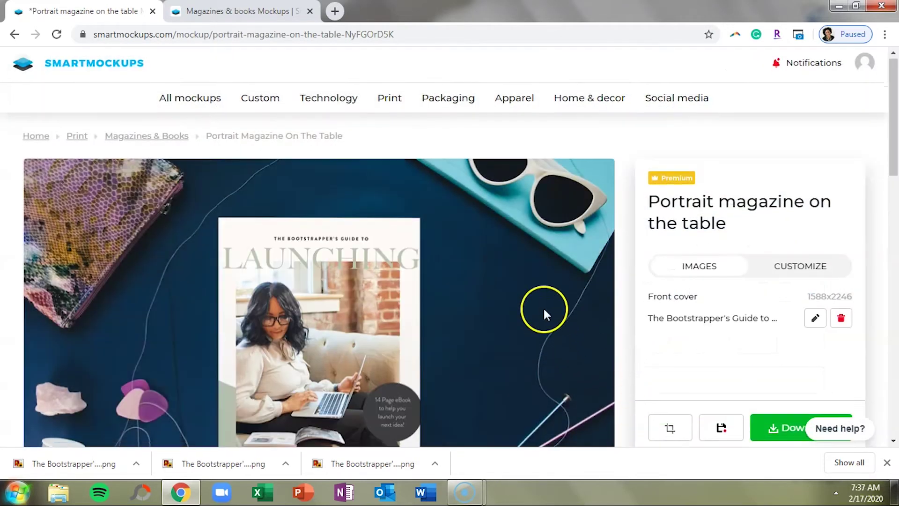
pyautogui.scroll(-4, 544, 310)
pyautogui.scroll(2, 543, 313)
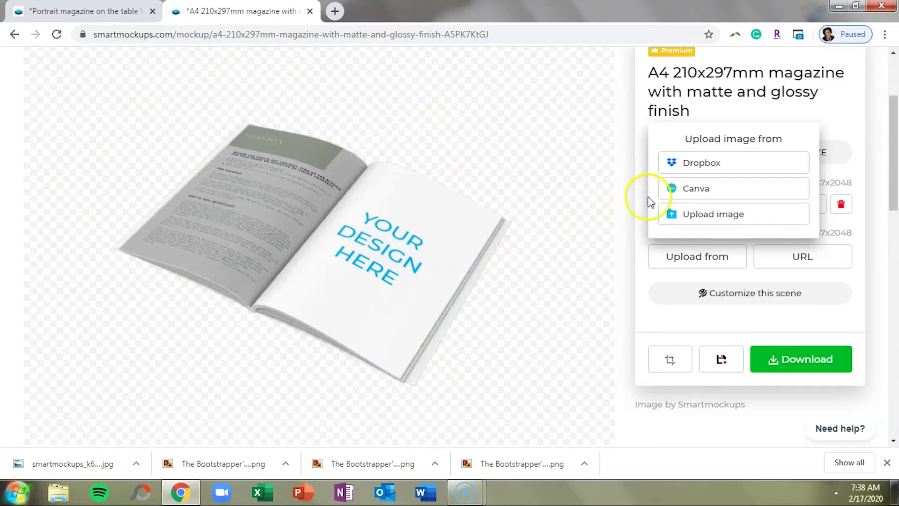
# Put the AUDIENCE page image on the magazine's right page, zoom it slightly, and crop.
pyautogui.click(674, 214)
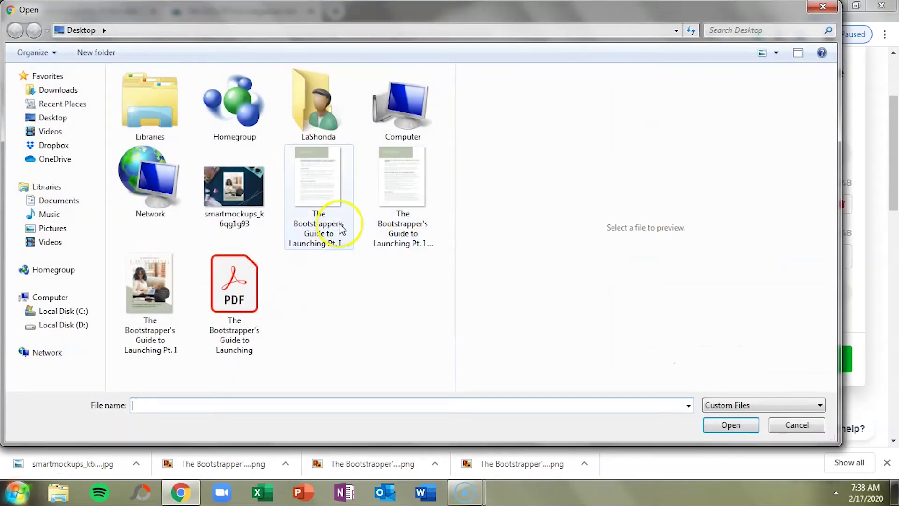
pyautogui.click(341, 197)
pyautogui.click(423, 178)
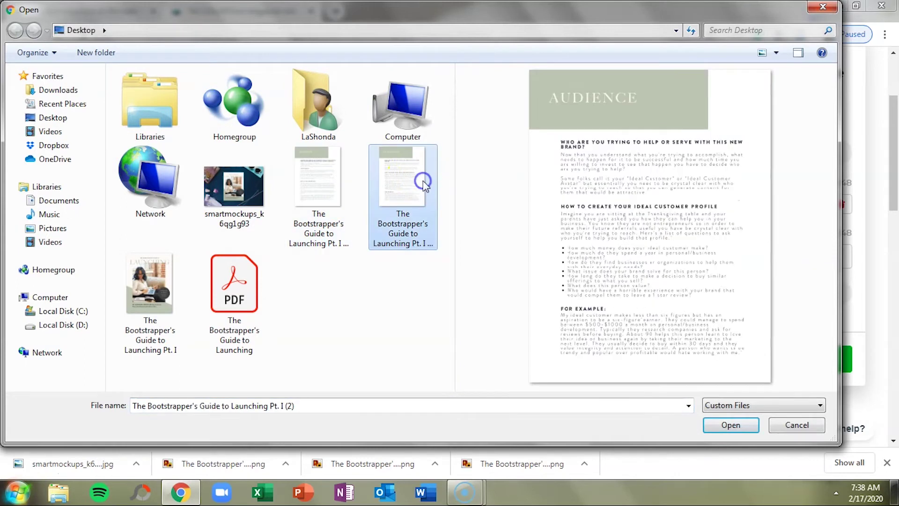
pyautogui.click(725, 424)
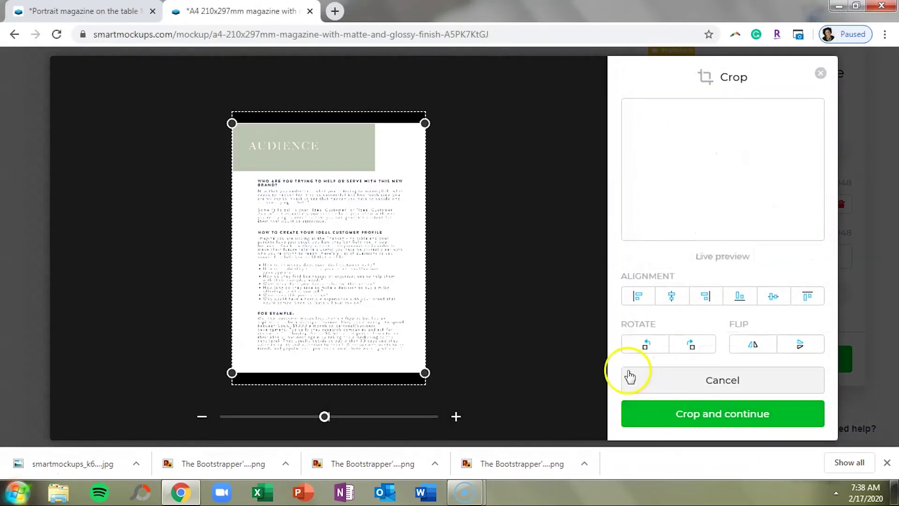
pyautogui.click(456, 416)
pyautogui.click(456, 416)
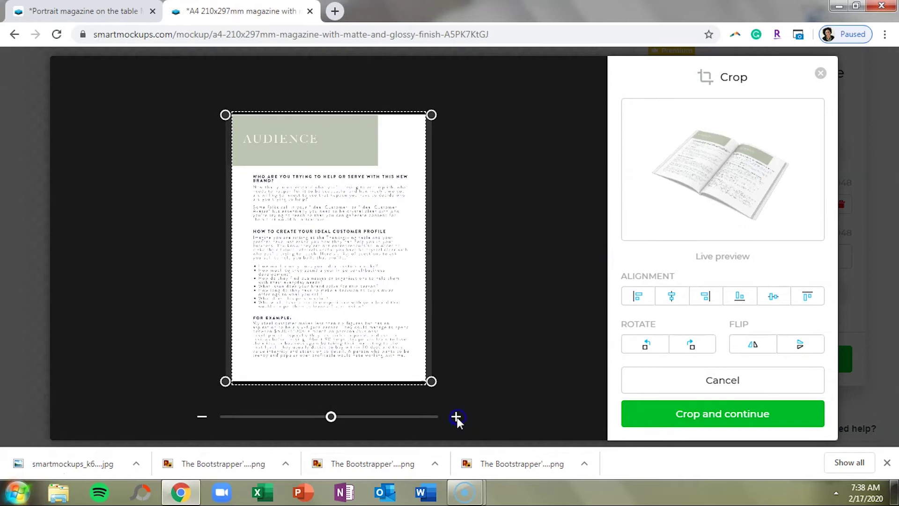
pyautogui.click(456, 416)
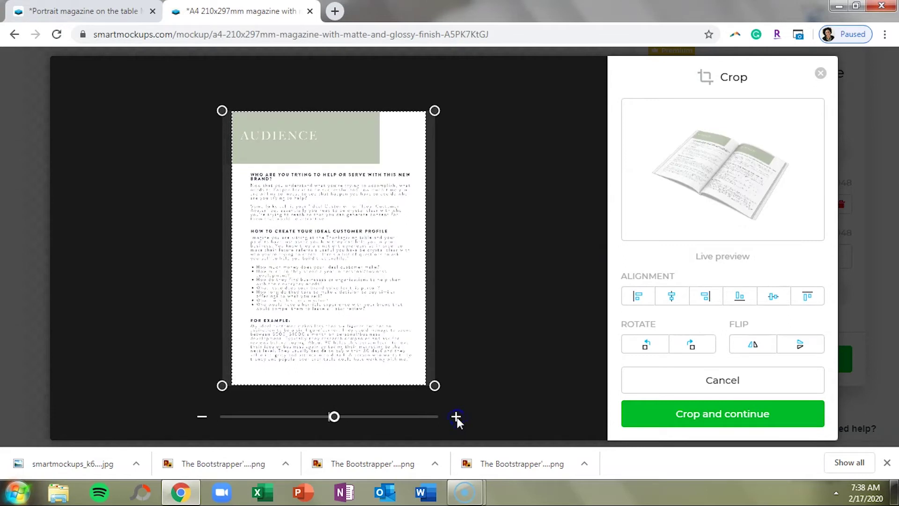
pyautogui.click(456, 416)
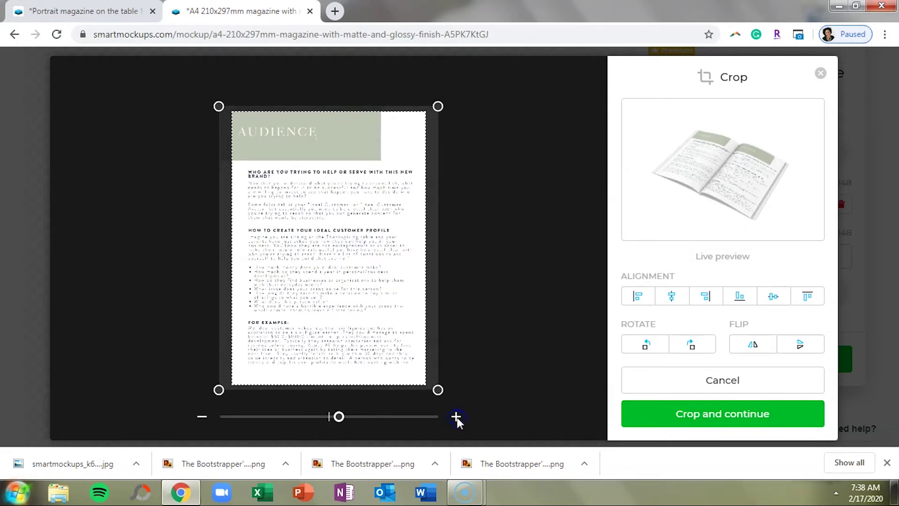
pyautogui.click(202, 417)
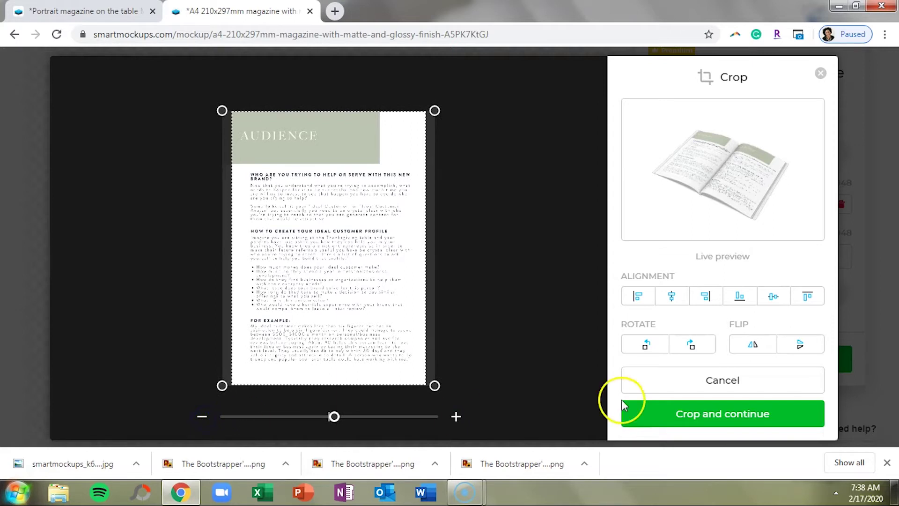
pyautogui.click(706, 421)
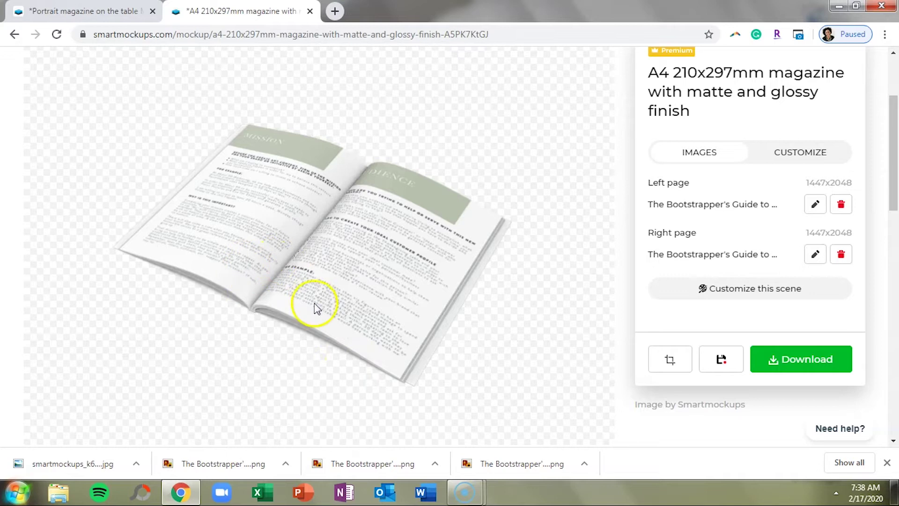
# Download the magazine mockup at High (1920x1344) quality.
pyautogui.click(772, 357)
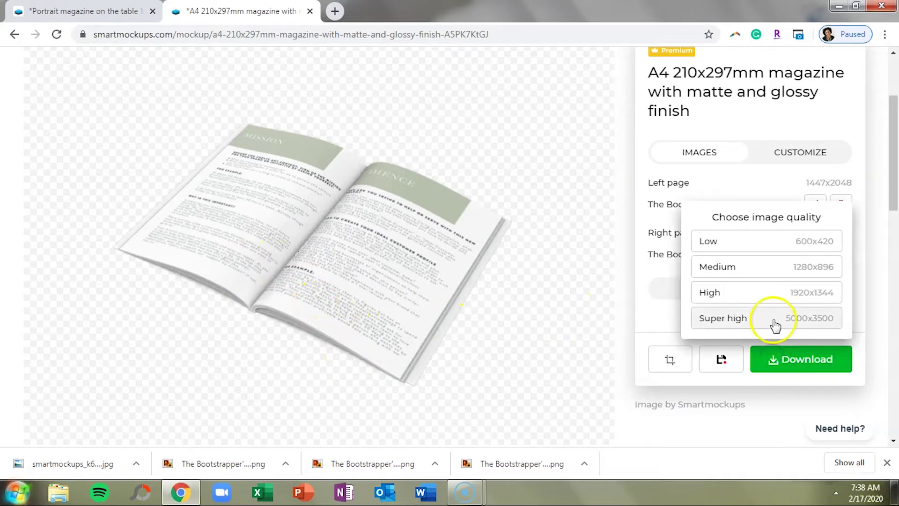
pyautogui.click(776, 293)
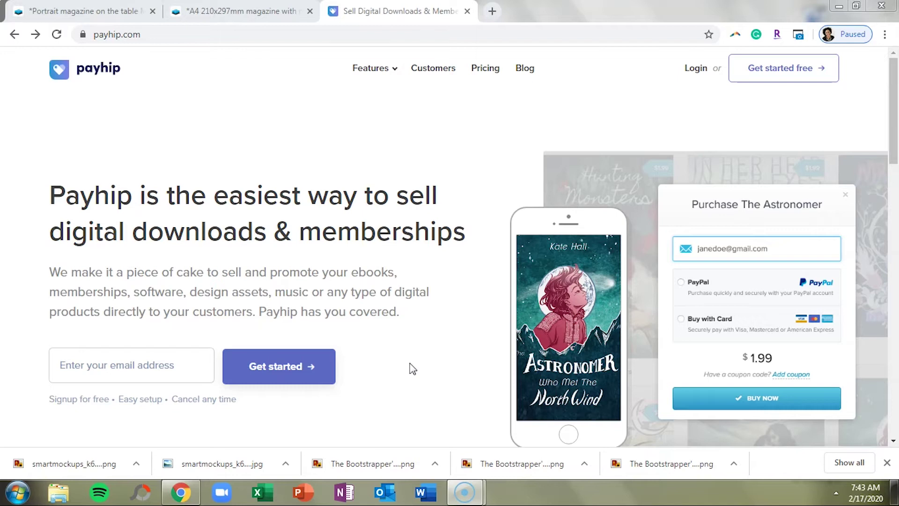
pyautogui.click(496, 68)
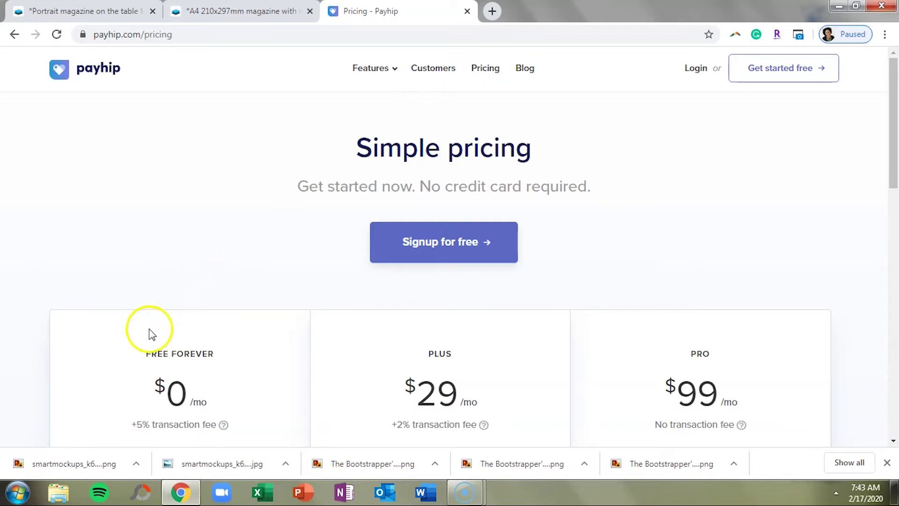
pyautogui.moveTo(224, 426)
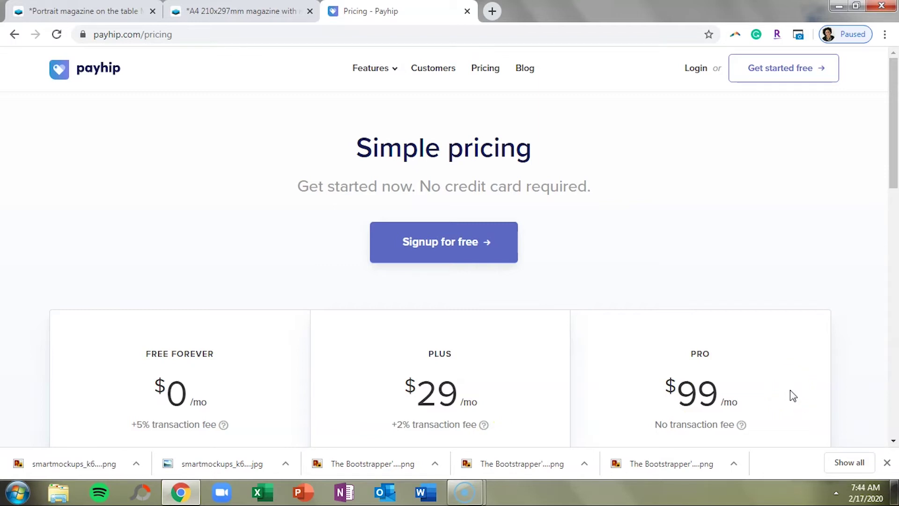
pyautogui.moveTo(744, 427)
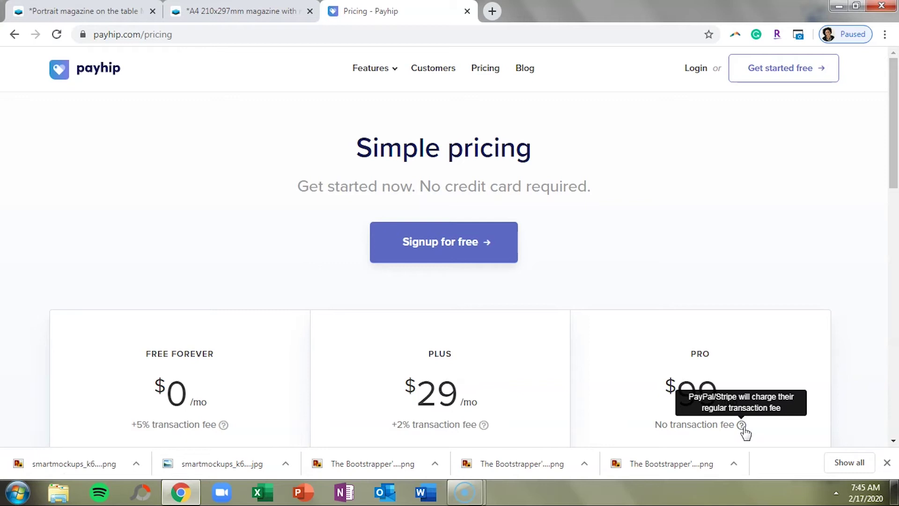
pyautogui.click(101, 70)
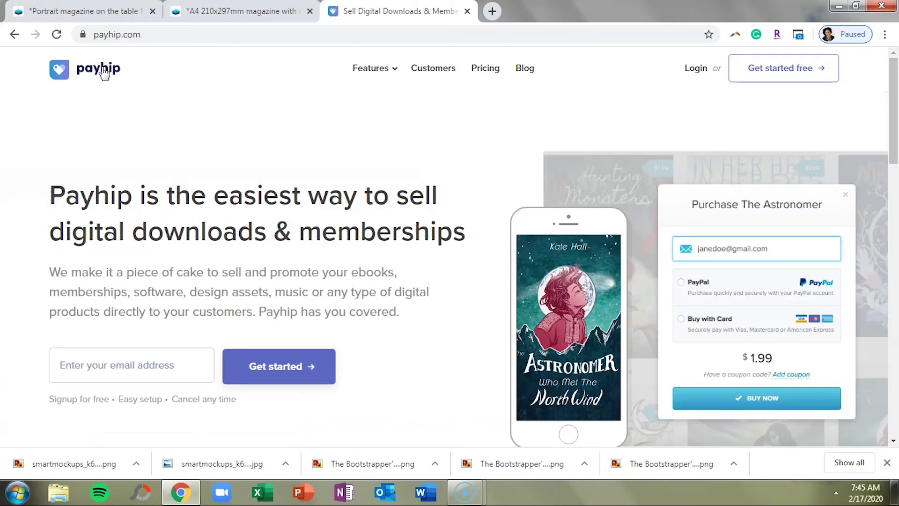
# Sign up for Payhip on the home page using the user's email address.
pyautogui.click(70, 369)
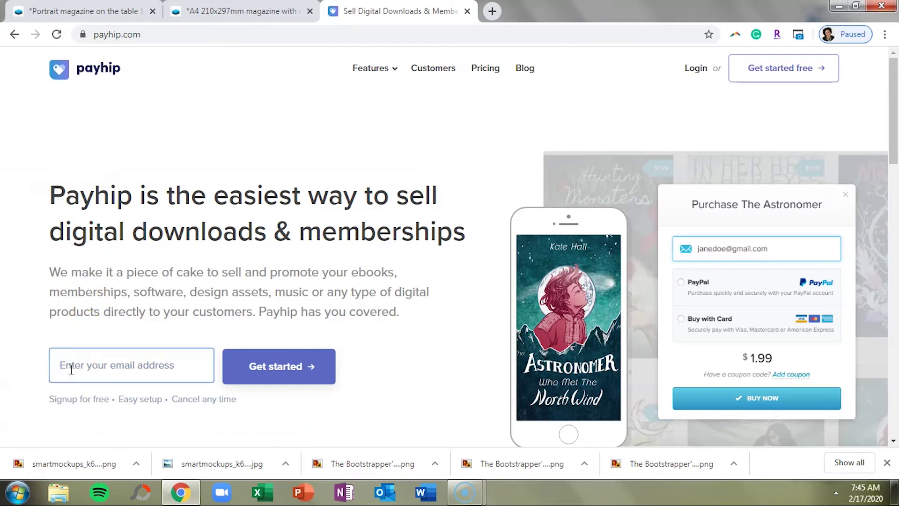
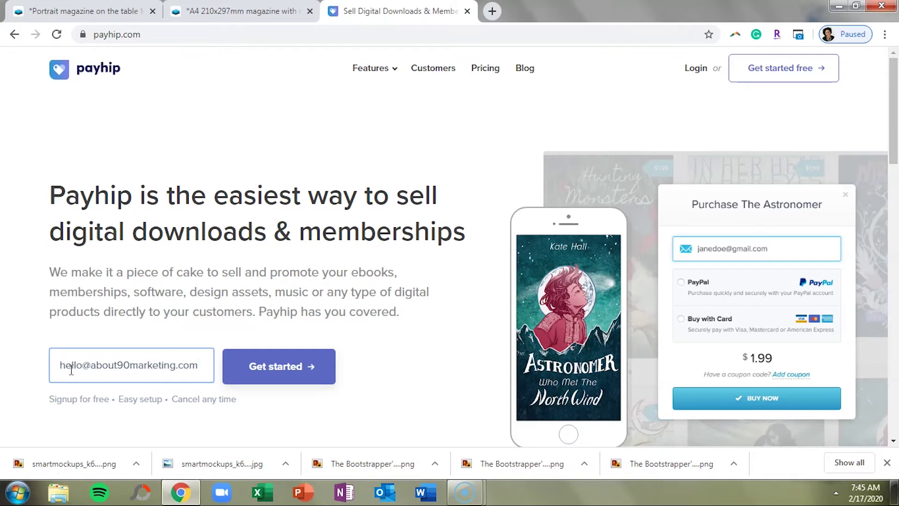
pyautogui.click(327, 367)
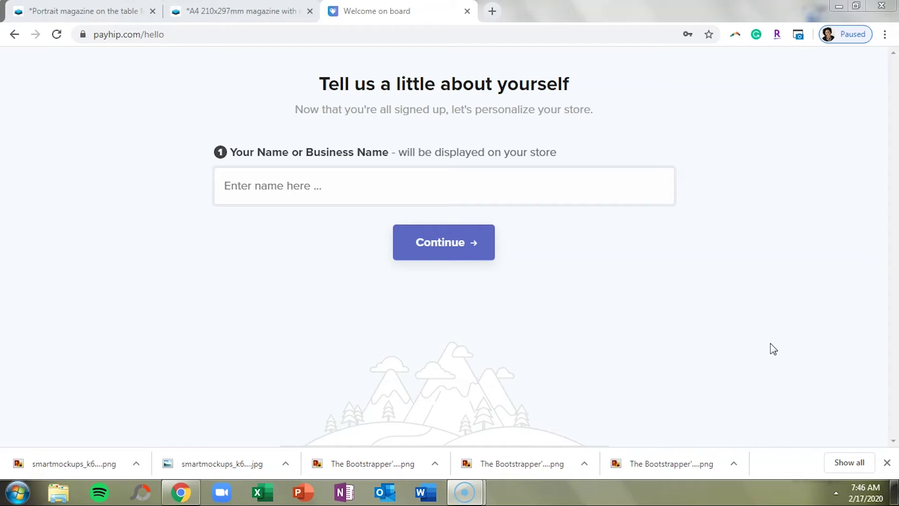
# Name the store 'Bootstrap Biz Advice', confirm its suggested username, and finish setup.
pyautogui.click(620, 198)
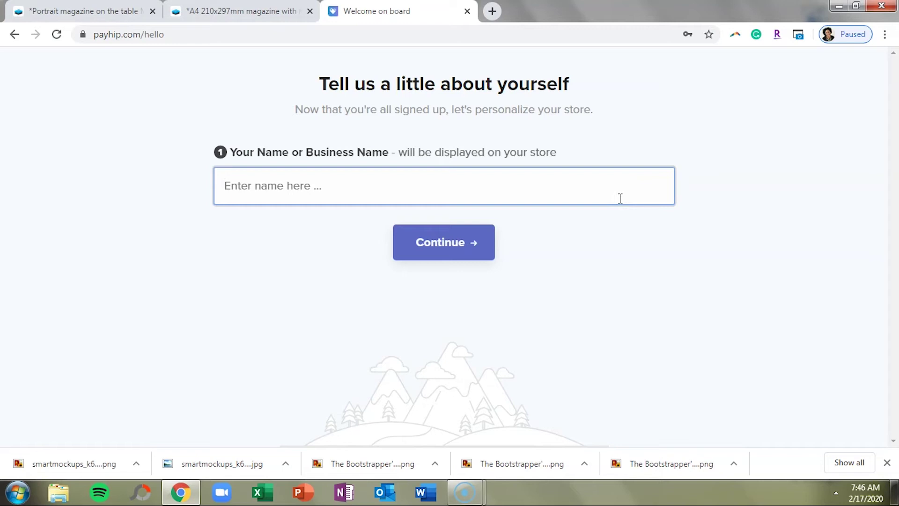
pyautogui.write('Boots')
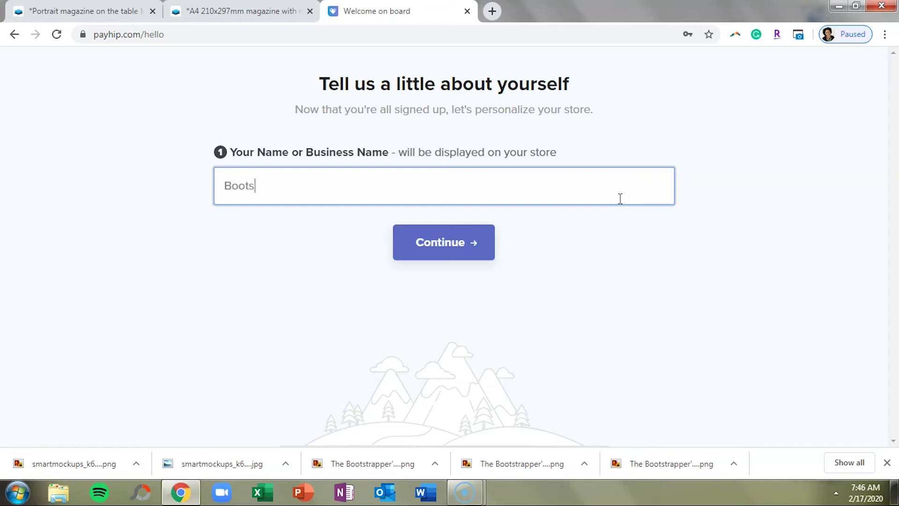
pyautogui.write('trap Biz Advice')
pyautogui.click(487, 240)
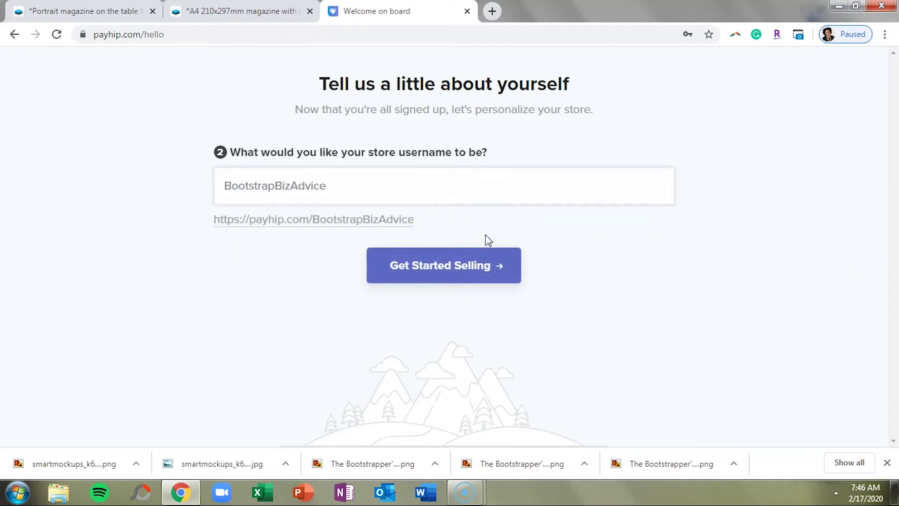
pyautogui.click(401, 184)
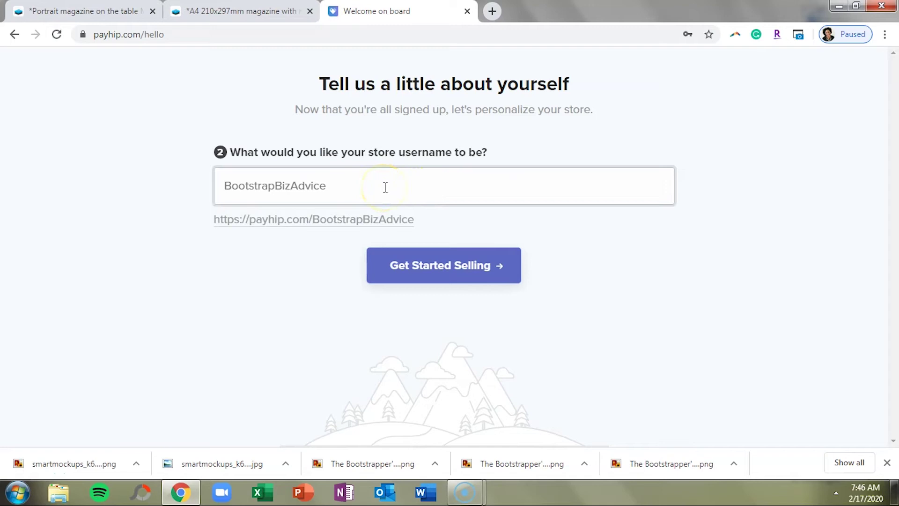
pyautogui.click(357, 215)
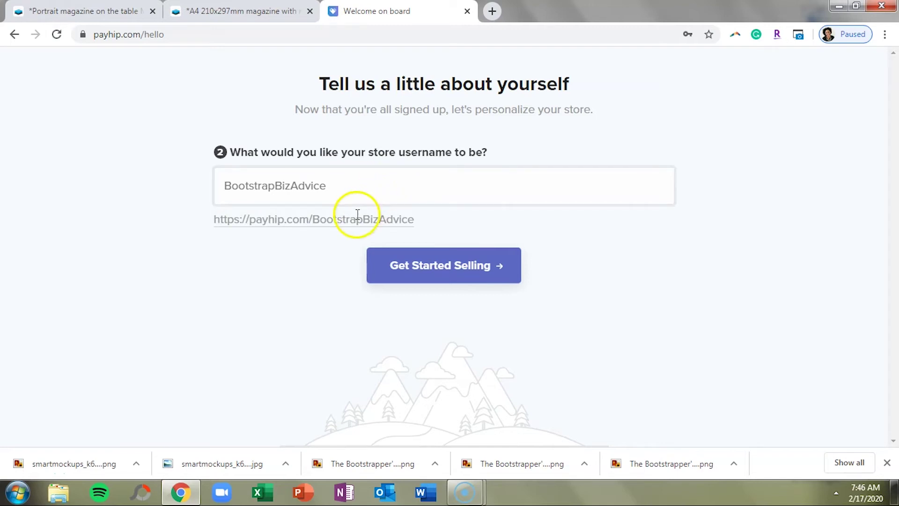
pyautogui.click(346, 226)
pyautogui.click(427, 272)
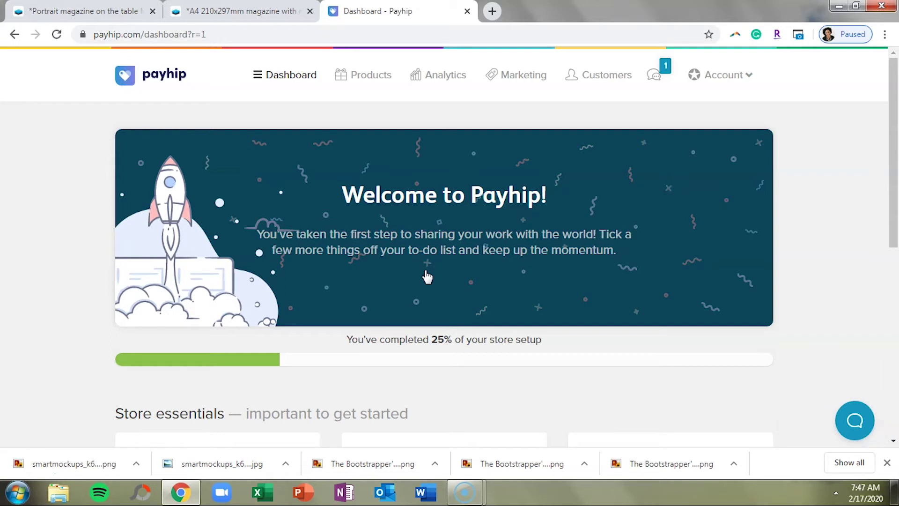
# Review the dashboard's setup cards and start adding the store's first product.
pyautogui.scroll(-5, 427, 276)
pyautogui.scroll(-1, 427, 277)
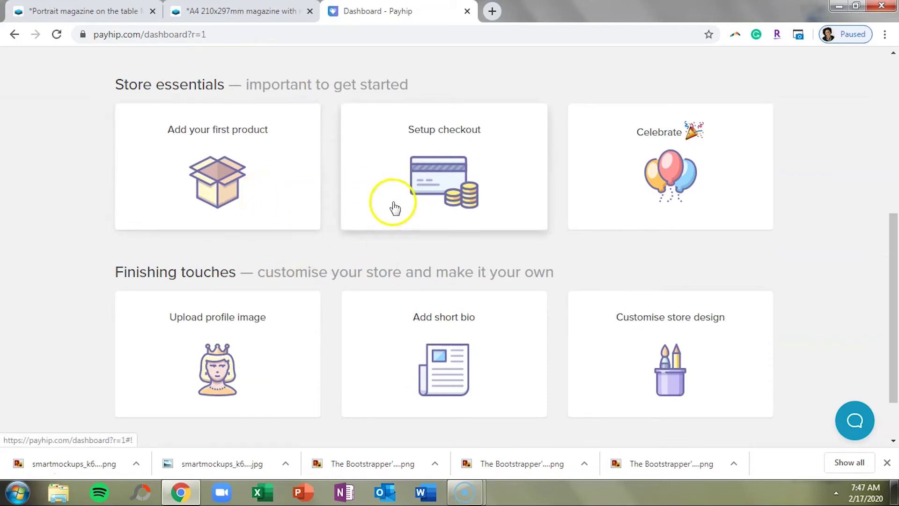
pyautogui.scroll(-1, 396, 209)
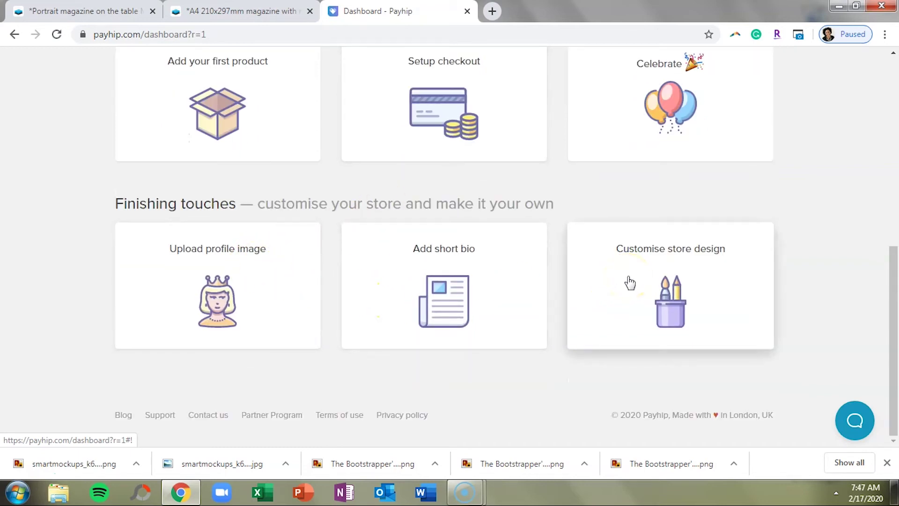
pyautogui.scroll(5, 630, 282)
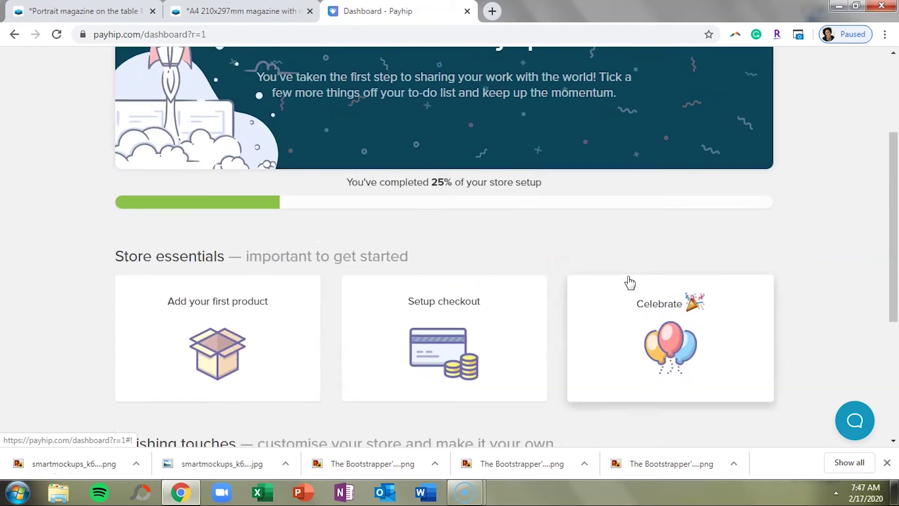
pyautogui.click(259, 339)
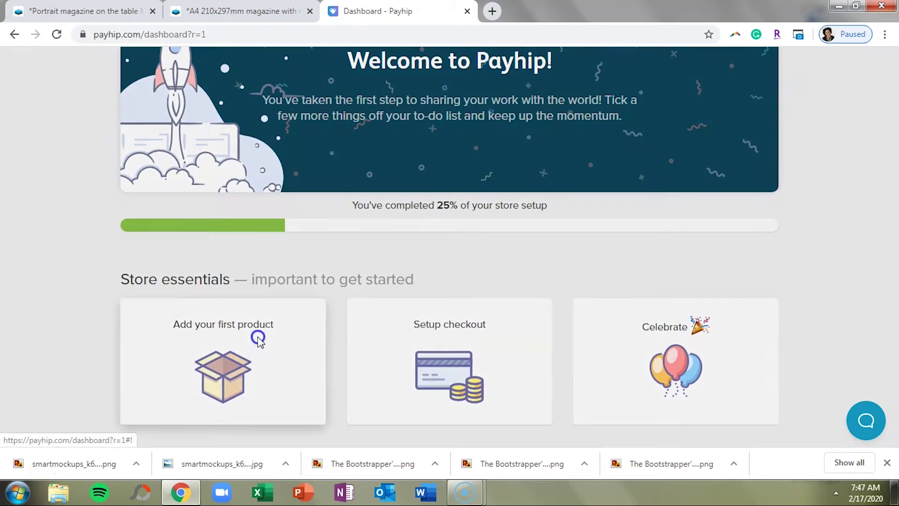
# Create a new digital product and upload the Bootstrapper's Guide ebook PDF.
pyautogui.click(417, 320)
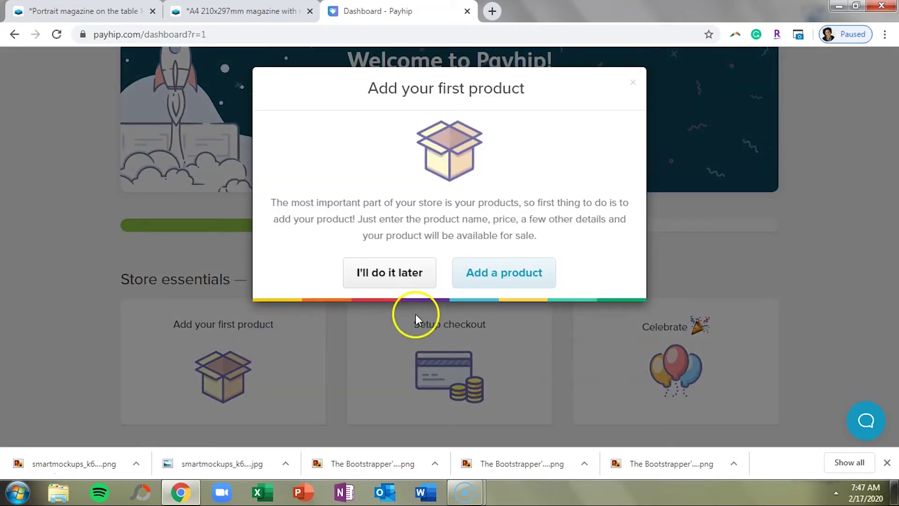
pyautogui.click(513, 283)
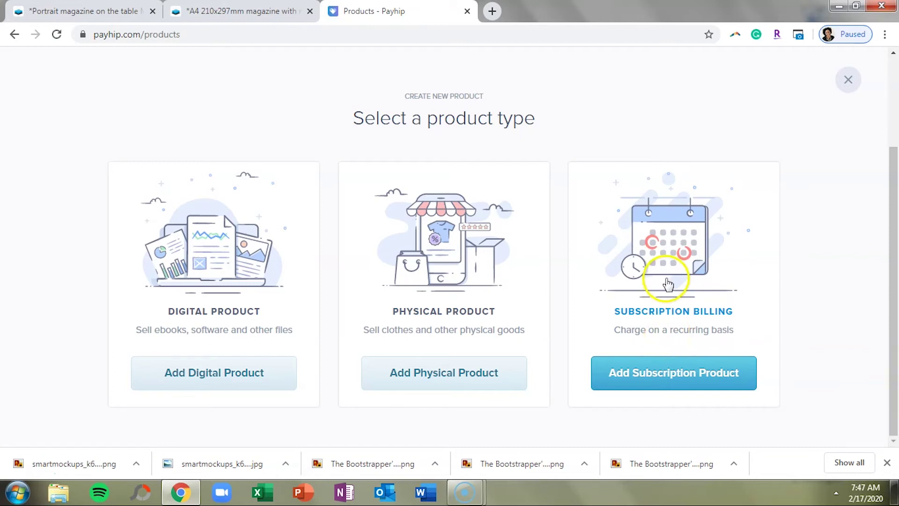
pyautogui.click(175, 356)
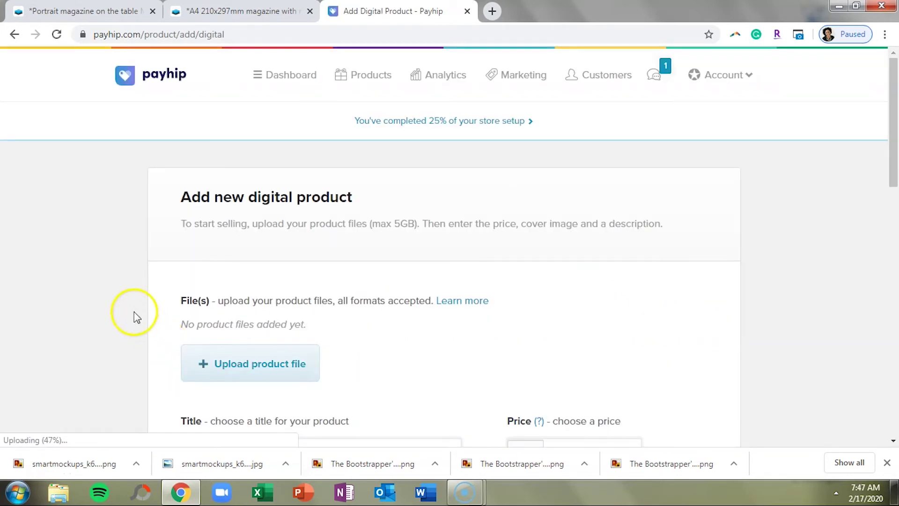
pyautogui.scroll(-2, 136, 317)
pyautogui.scroll(-1, 135, 317)
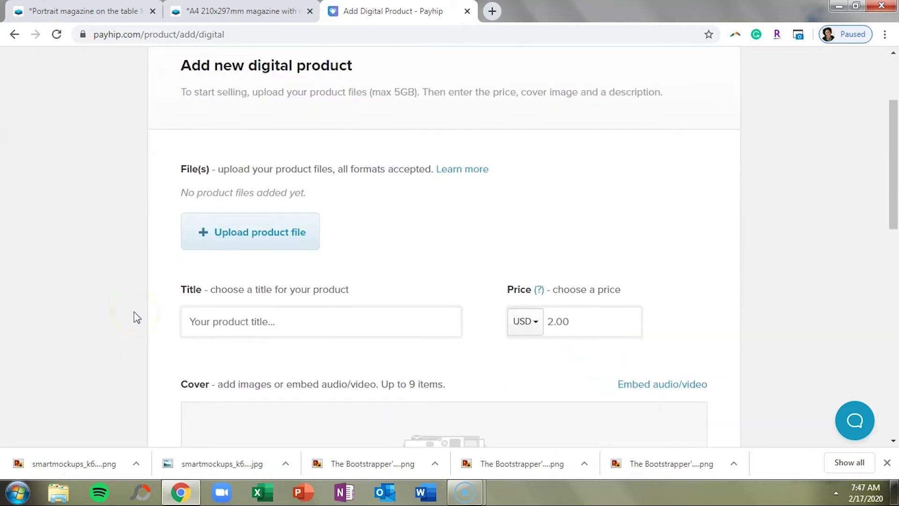
pyautogui.click(261, 254)
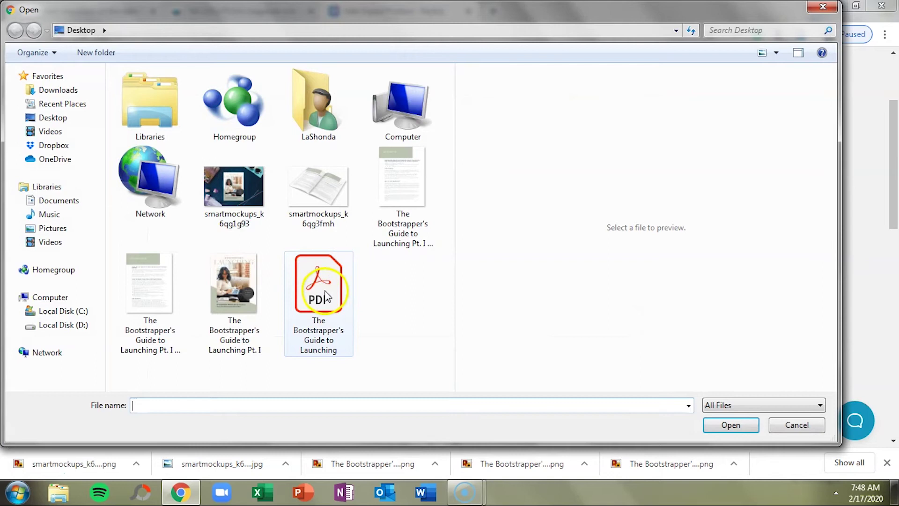
pyautogui.click(318, 285)
pyautogui.click(721, 427)
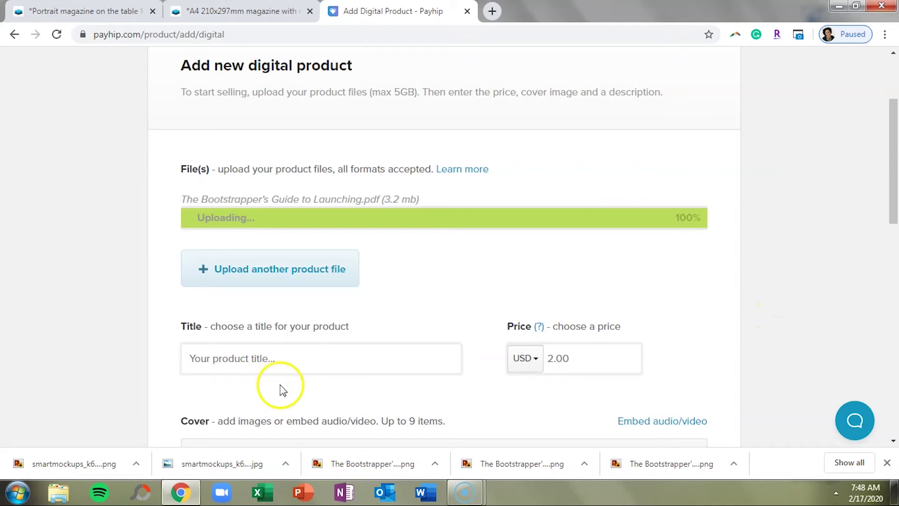
# Title the product 'The Bootstrapper's Guide to Launching' and set its price to 9.99 USD.
pyautogui.click(265, 363)
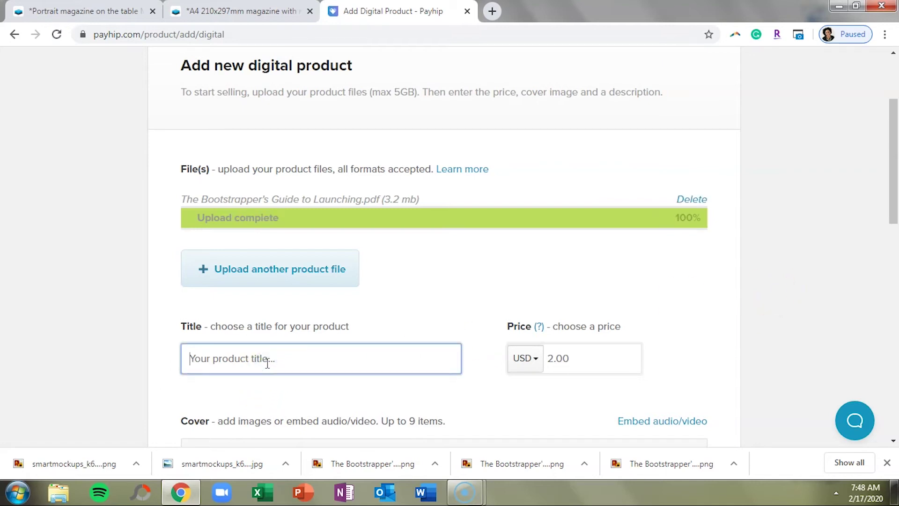
pyautogui.write("The Bootstrapper's Guide to")
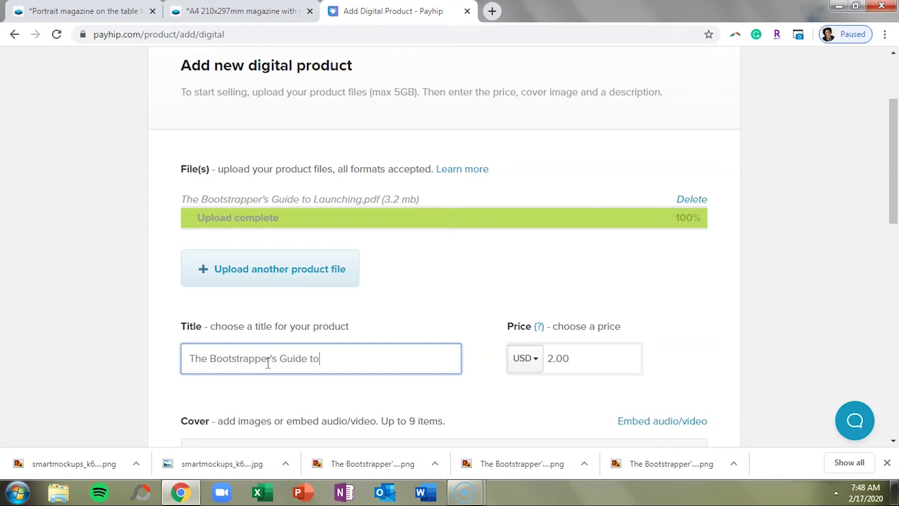
pyautogui.press('Tab')
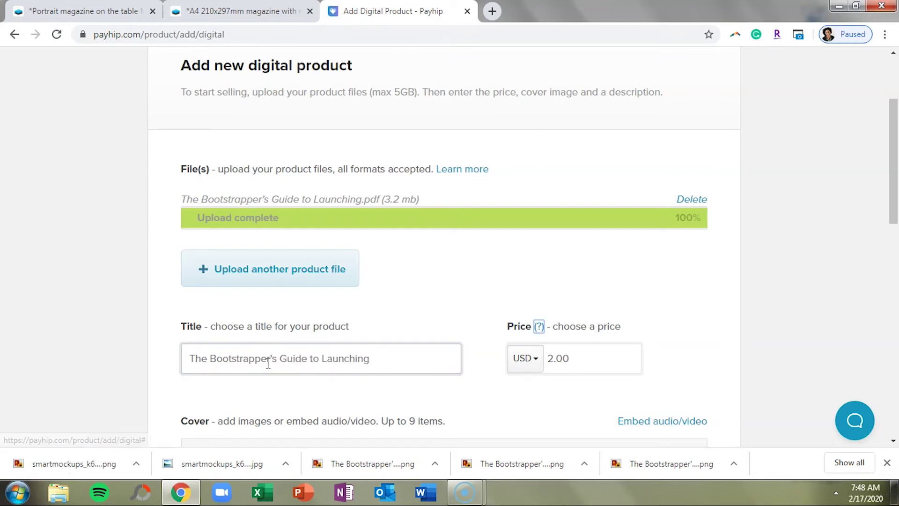
pyautogui.click(580, 358)
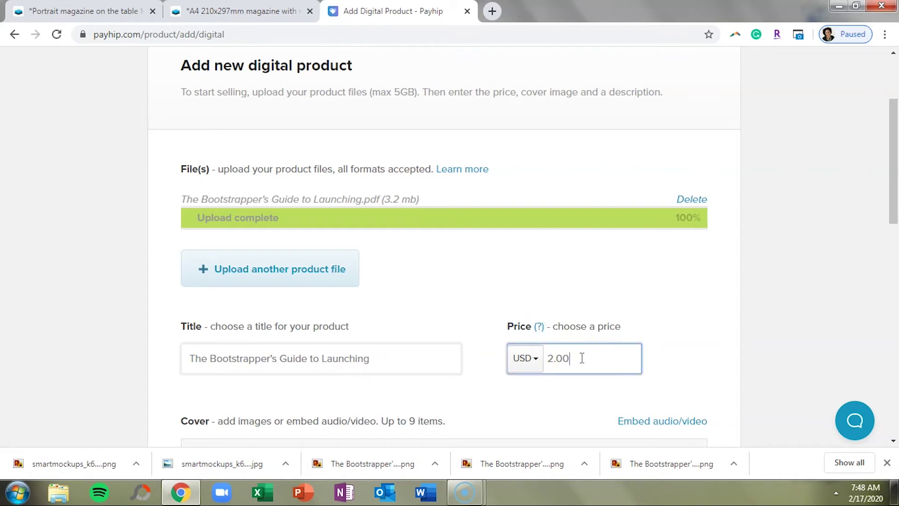
pyautogui.write('9.99')
pyautogui.scroll(-5, 596, 320)
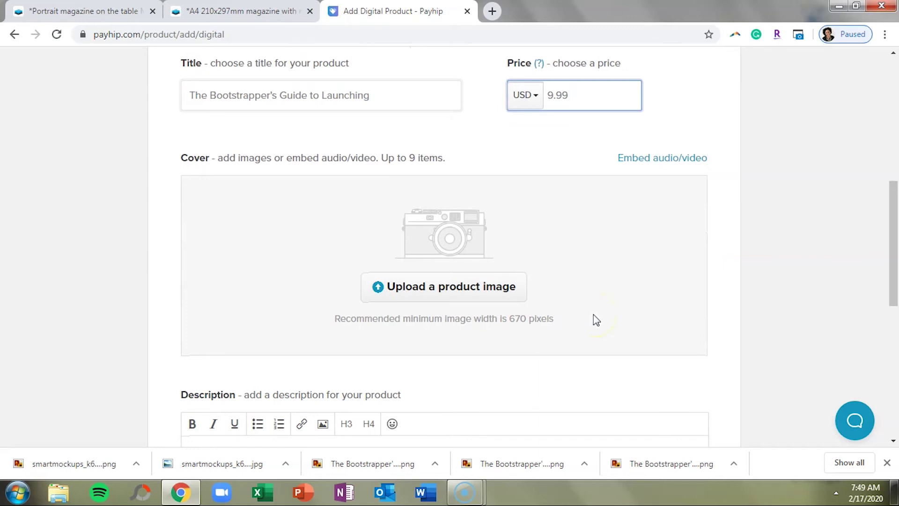
# Upload the Pt. I cover image as the product image.
pyautogui.click(505, 293)
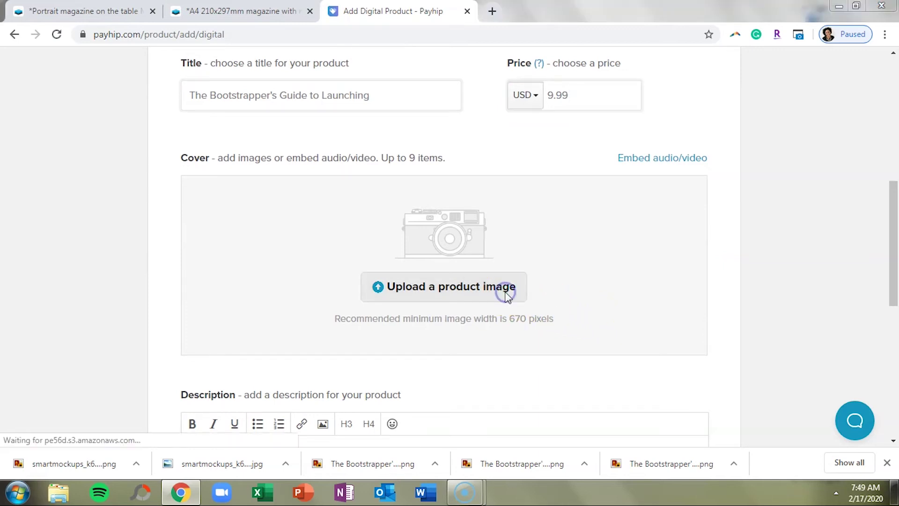
pyautogui.click(244, 302)
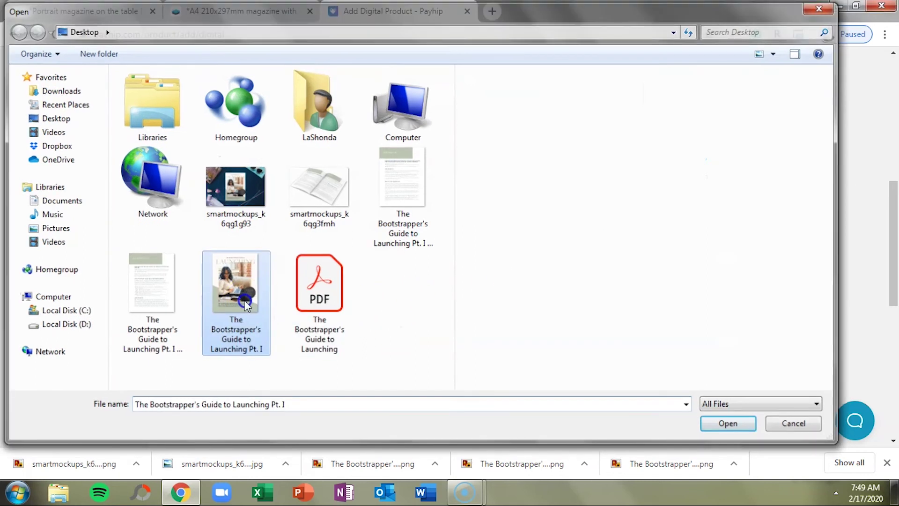
pyautogui.doubleClick(245, 302)
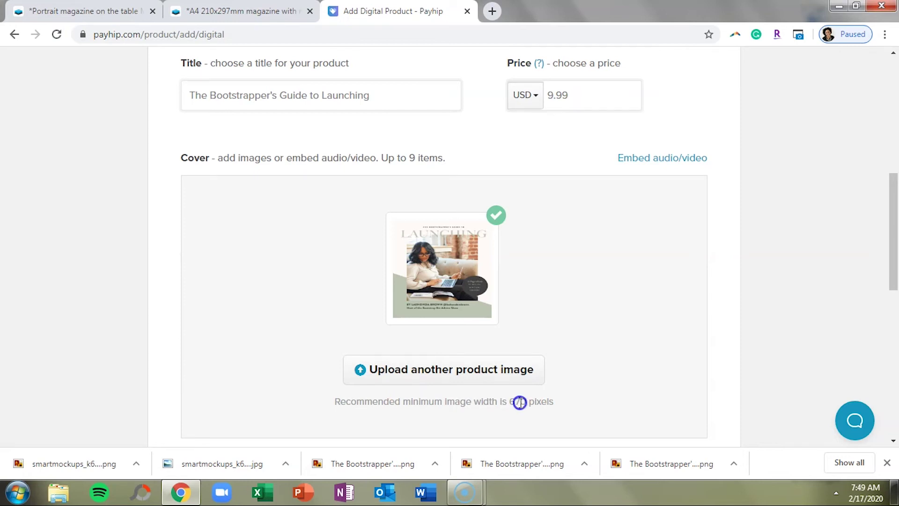
# Enter a description listing the guide's sections and add the product.
pyautogui.scroll(-4, 582, 362)
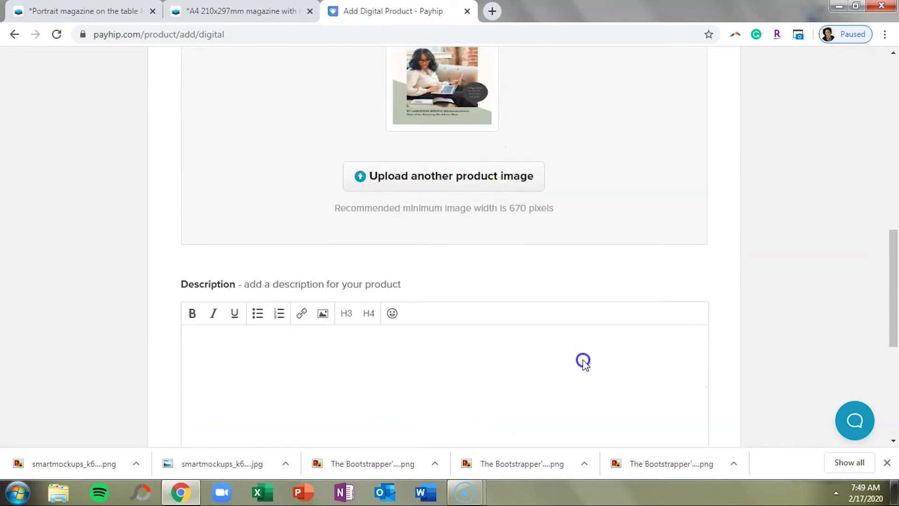
pyautogui.scroll(-3, 583, 362)
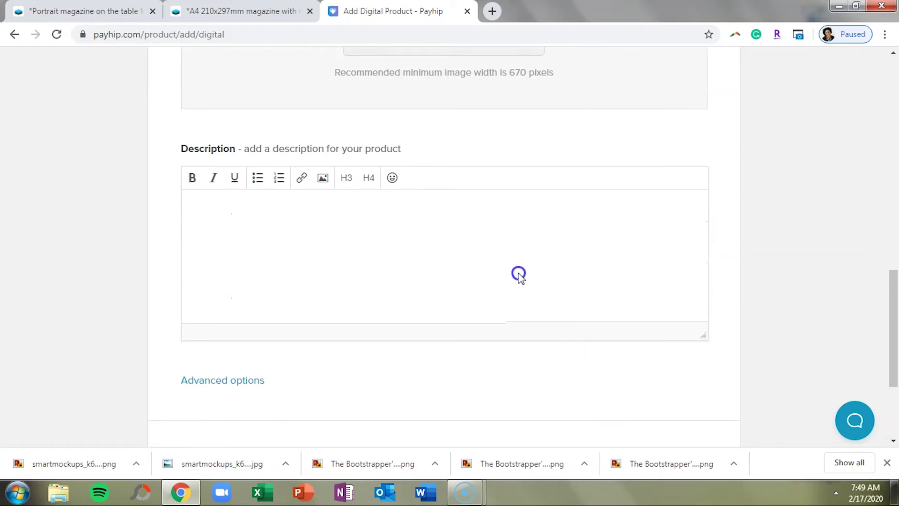
pyautogui.click(519, 275)
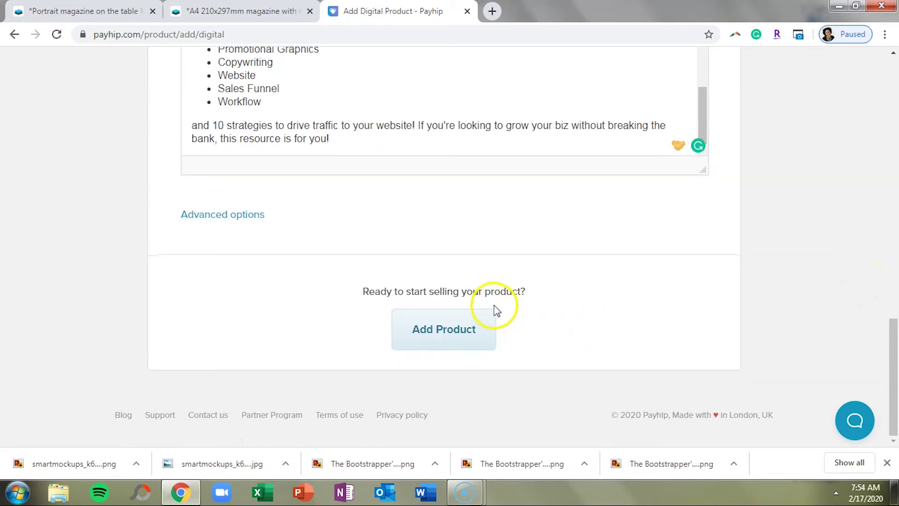
pyautogui.click(480, 327)
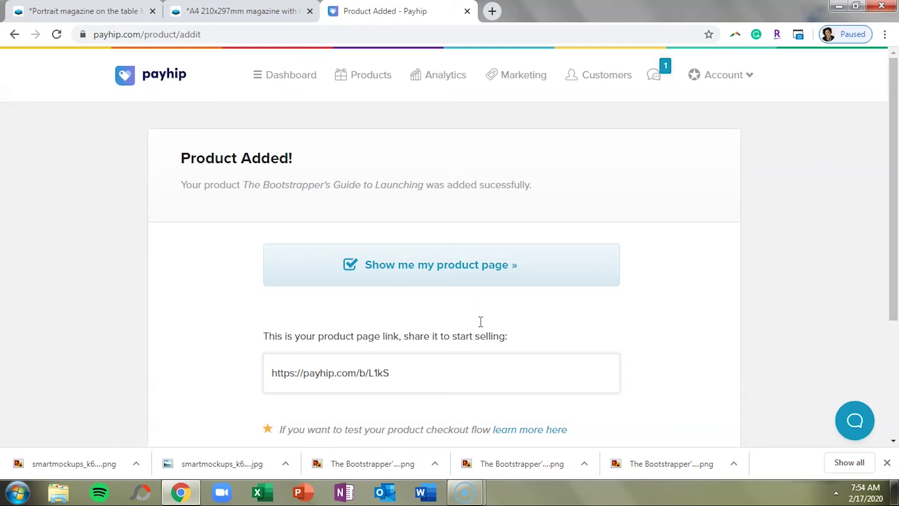
# Select the shareable product page link and review the $9.99 product listing.
pyautogui.click(441, 363)
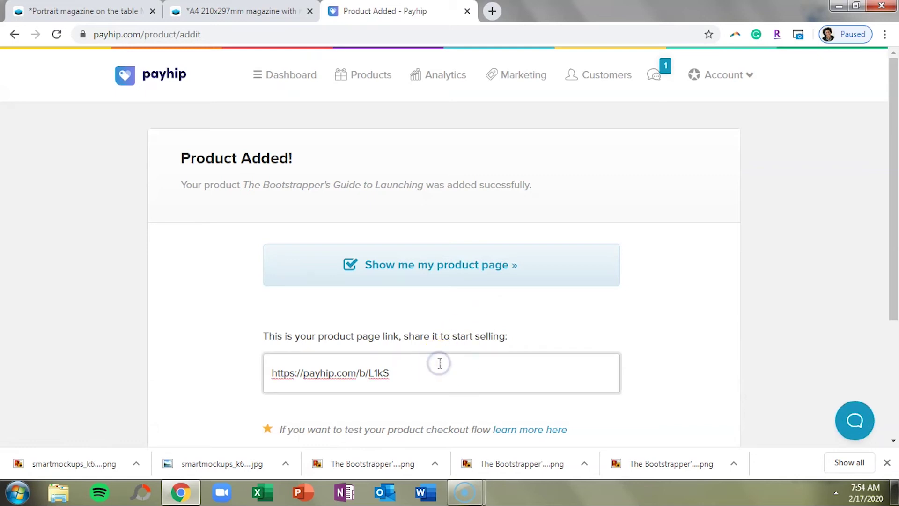
pyautogui.tripleClick(440, 363)
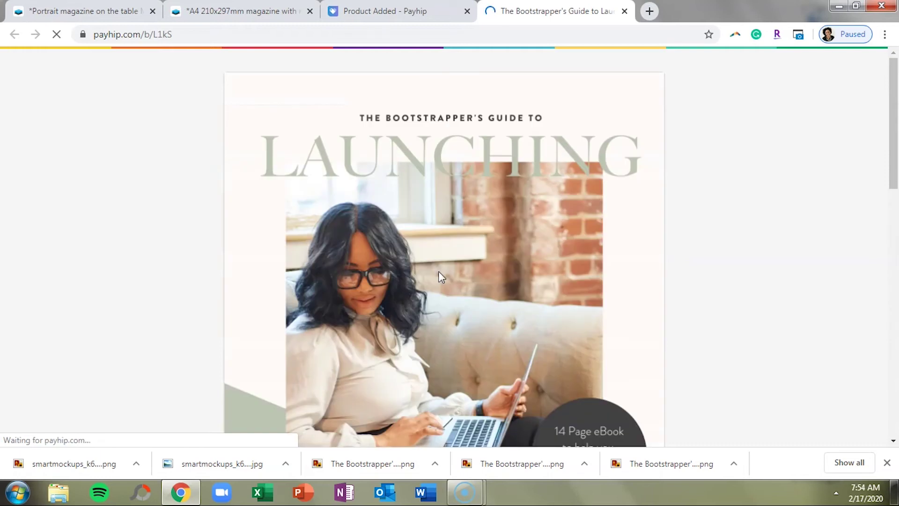
pyautogui.scroll(-15, 438, 272)
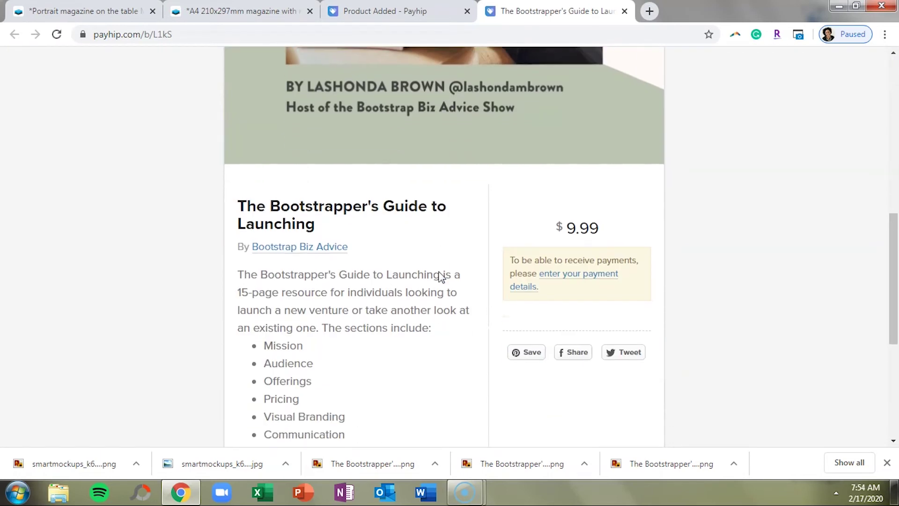
pyautogui.scroll(4, 440, 277)
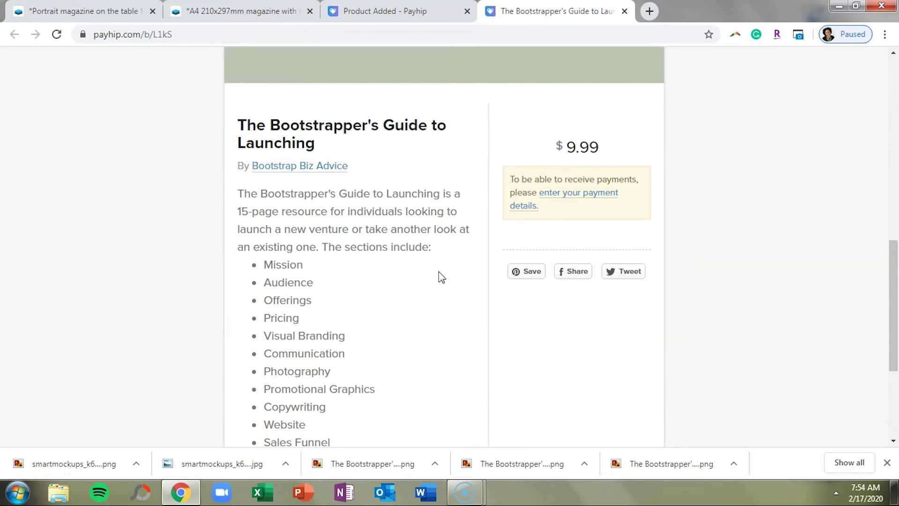
pyautogui.scroll(12, 440, 277)
pyautogui.scroll(-8, 440, 278)
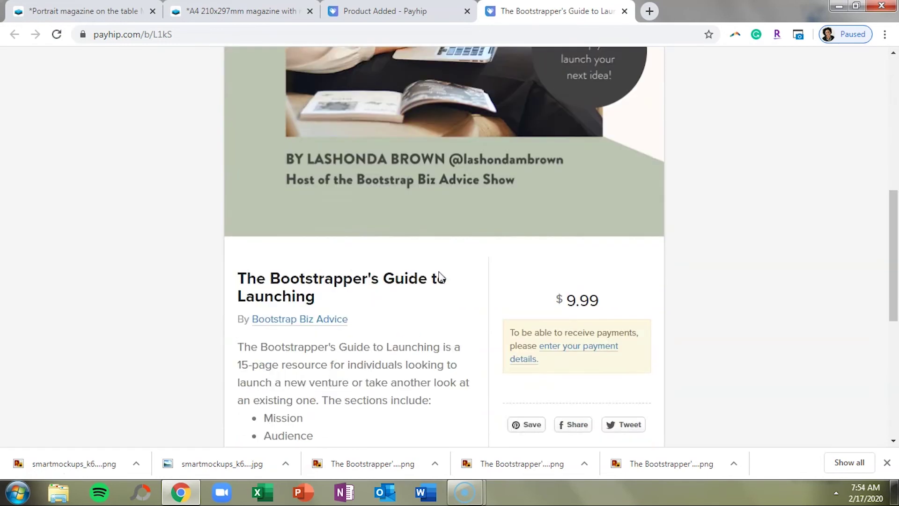
pyautogui.scroll(-5, 440, 277)
pyautogui.scroll(1, 441, 277)
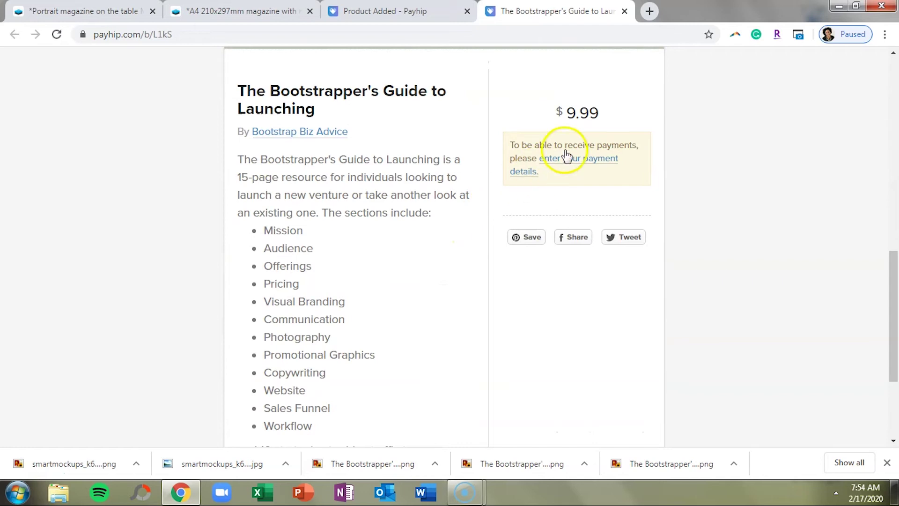
# Open Payhip's Payment Details settings, then apply the mockup image to the Squarespace block.
pyautogui.click(577, 160)
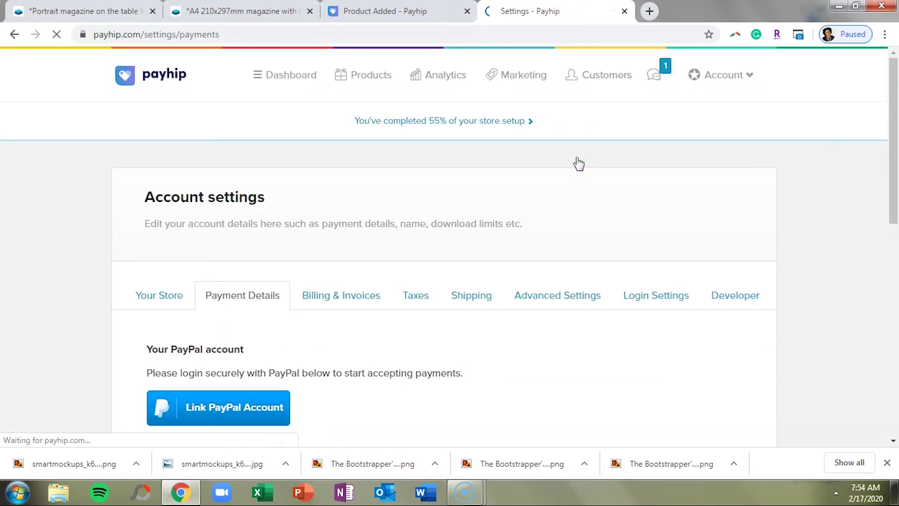
pyautogui.scroll(-3, 579, 163)
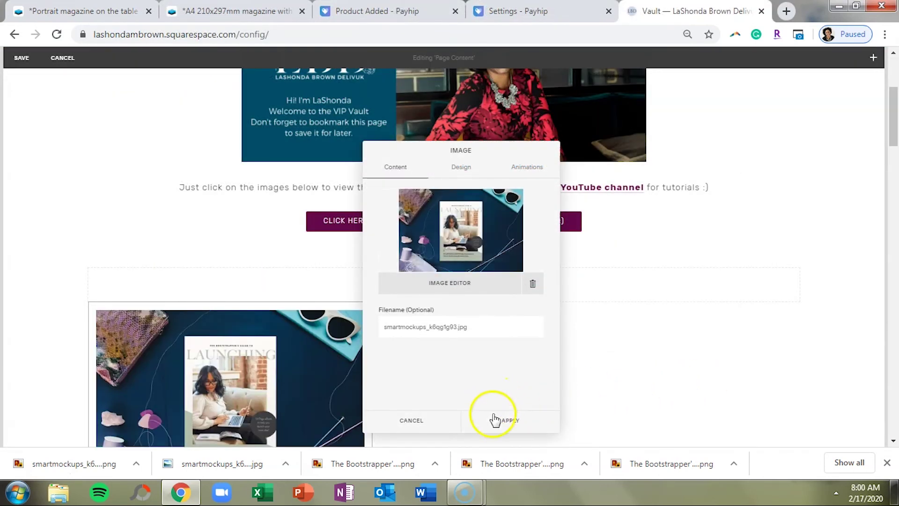
pyautogui.click(497, 421)
# Drag the mockup image block aside to form a column.
pyautogui.scroll(-3, 537, 385)
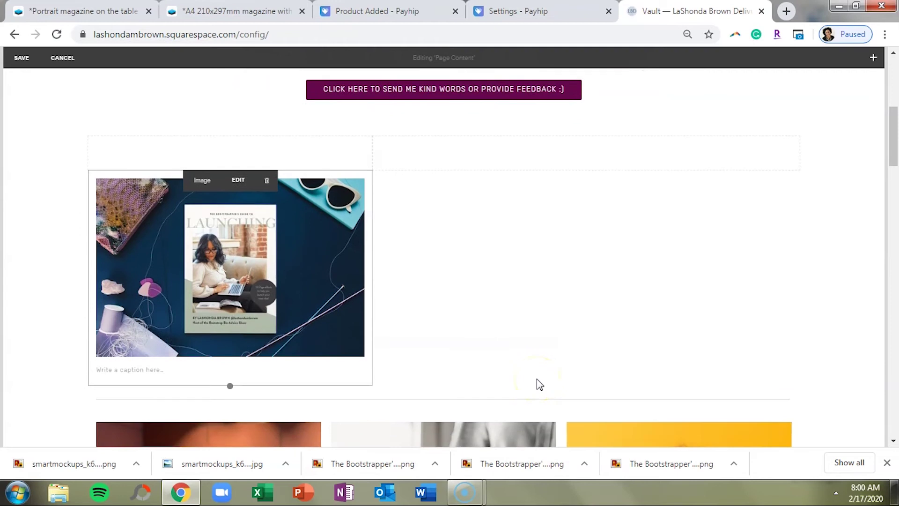
pyautogui.click(562, 309)
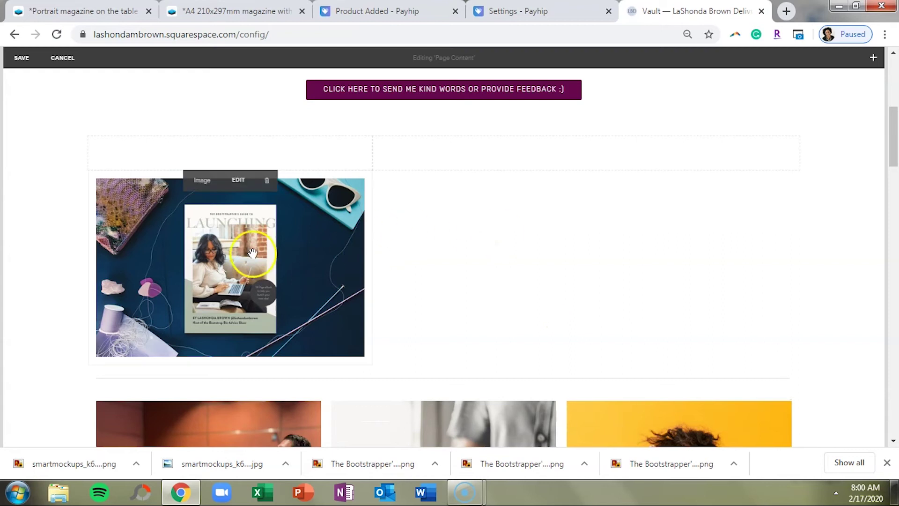
pyautogui.moveTo(262, 256); pyautogui.dragTo(378, 175)
# Insert a Text block and a Button block beside the mockup image.
pyautogui.click(374, 169)
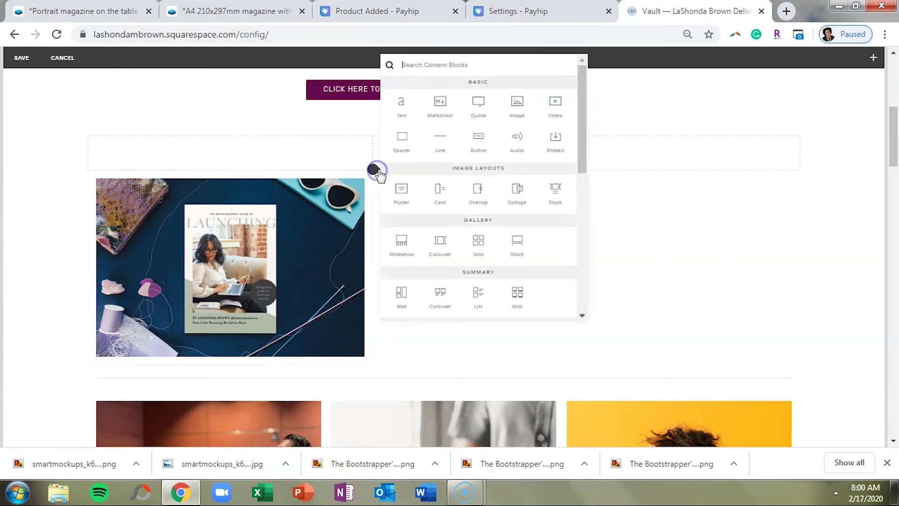
pyautogui.click(409, 121)
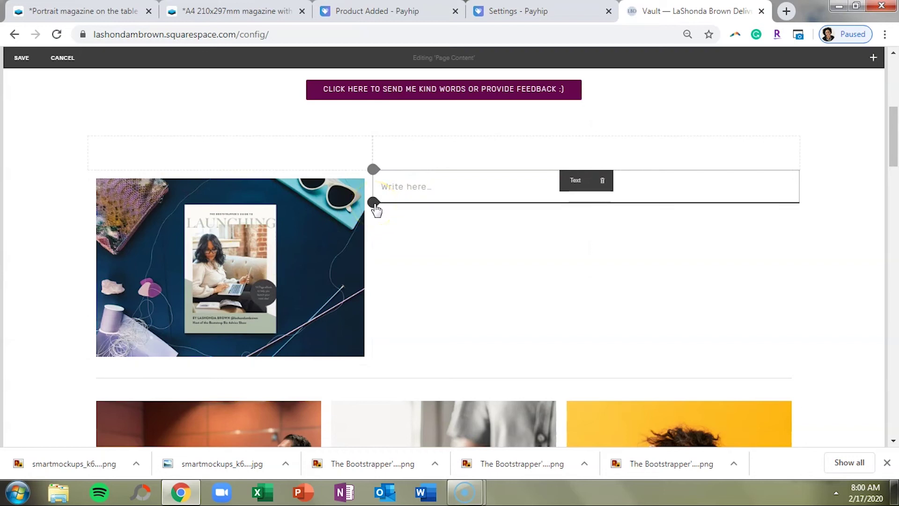
pyautogui.click(374, 202)
pyautogui.click(479, 155)
# Set the button to small size with left alignment.
pyautogui.click(780, 396)
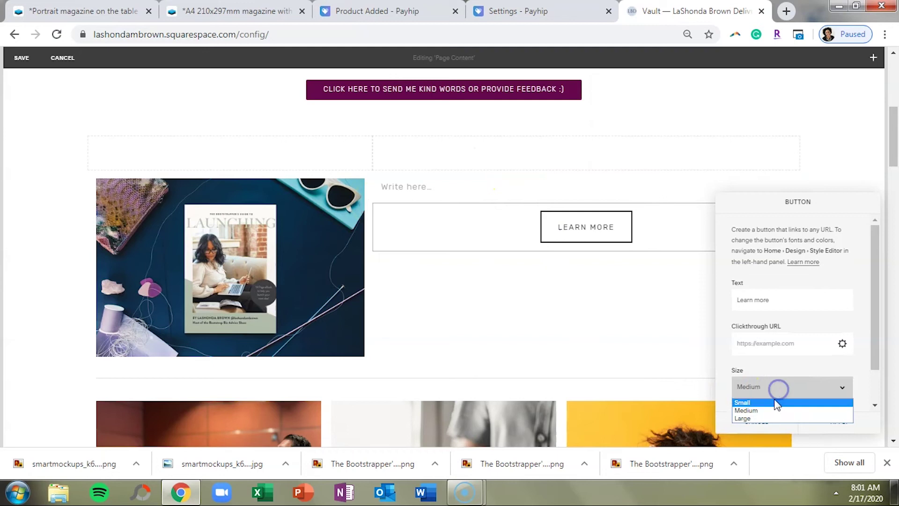
pyautogui.click(768, 417)
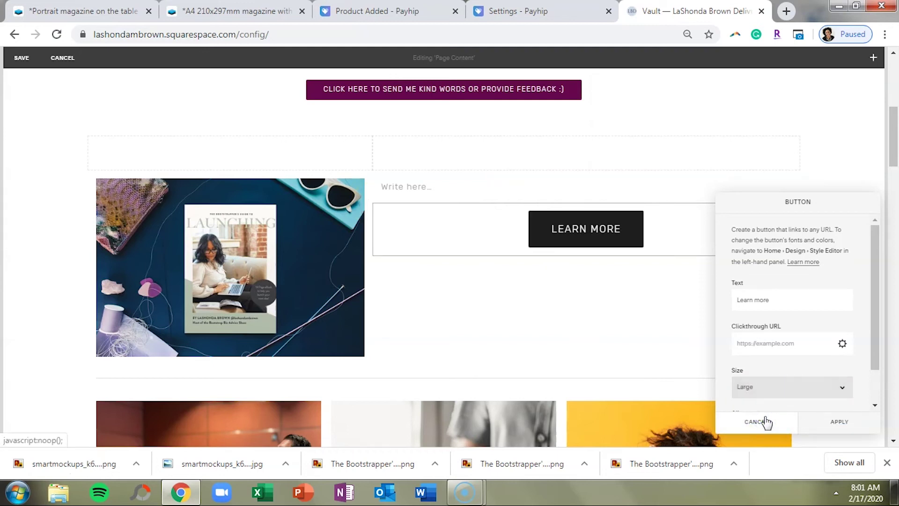
pyautogui.click(754, 386)
pyautogui.click(749, 403)
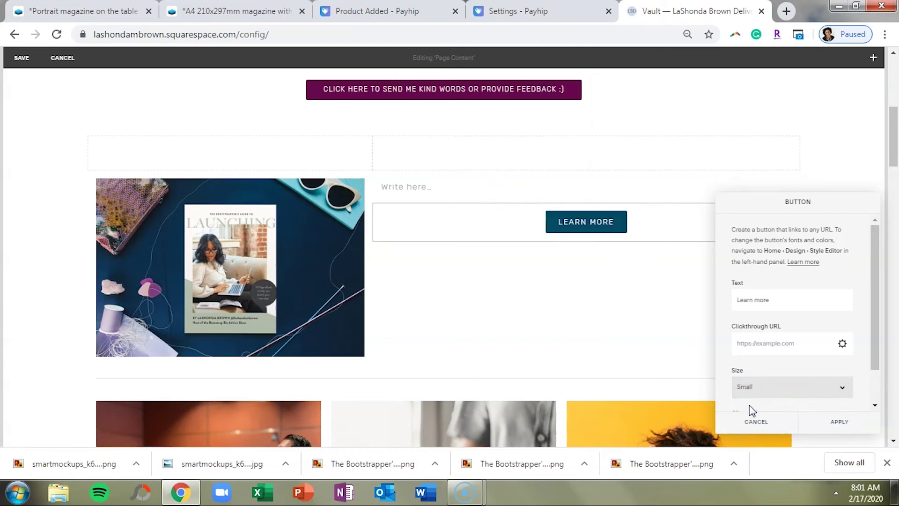
pyautogui.scroll(-1, 752, 410)
pyautogui.click(754, 396)
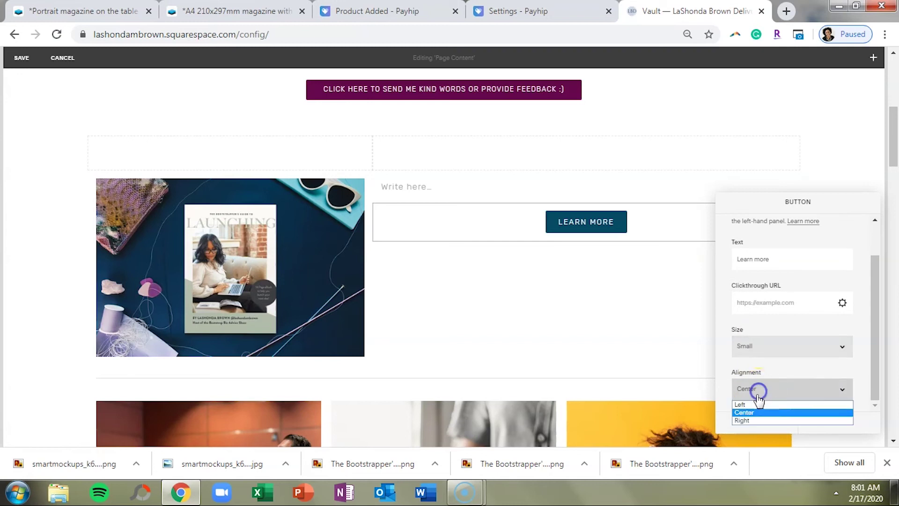
pyautogui.click(751, 406)
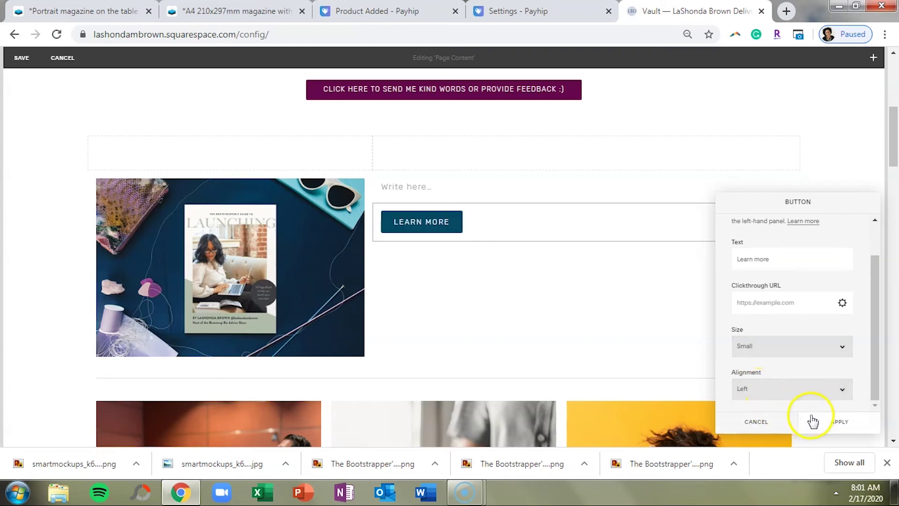
# Relabel the button 'buy ebook $9.99' and move to its Clickthrough URL field.
pyautogui.tripleClick(780, 263)
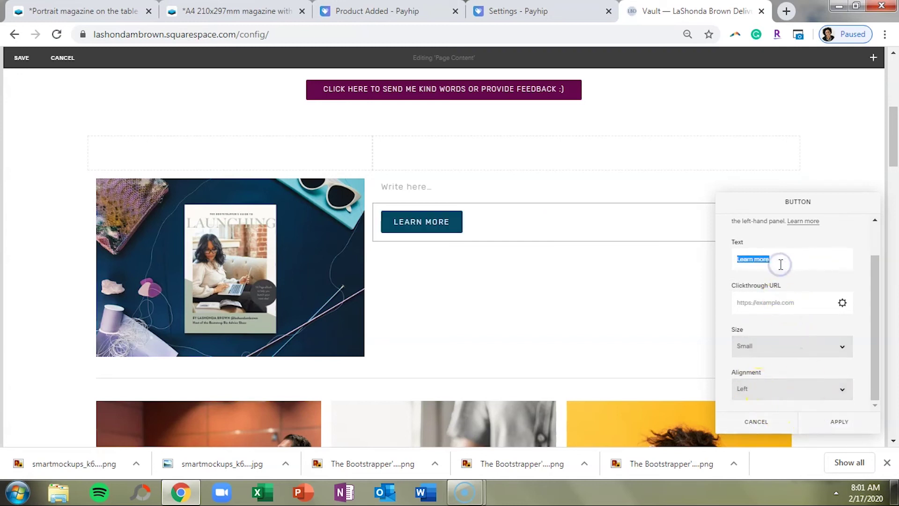
pyautogui.tripleClick(780, 251)
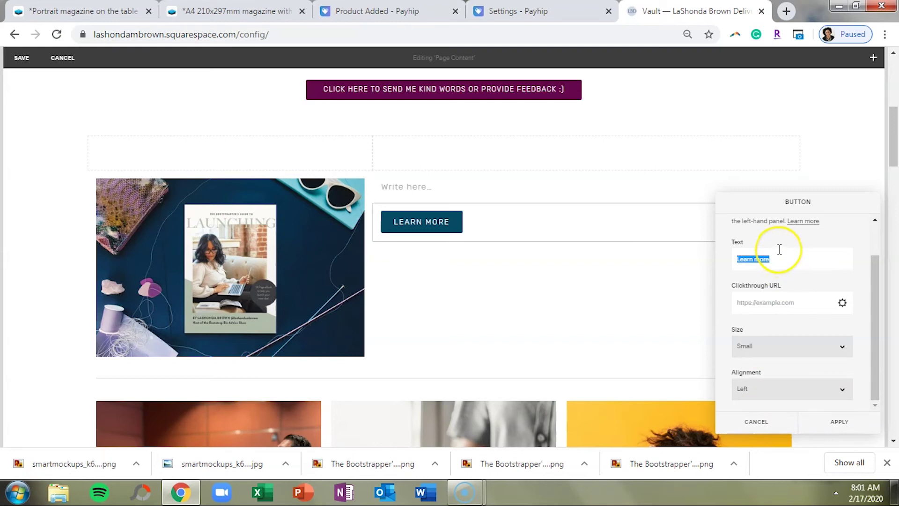
pyautogui.write('buy eb')
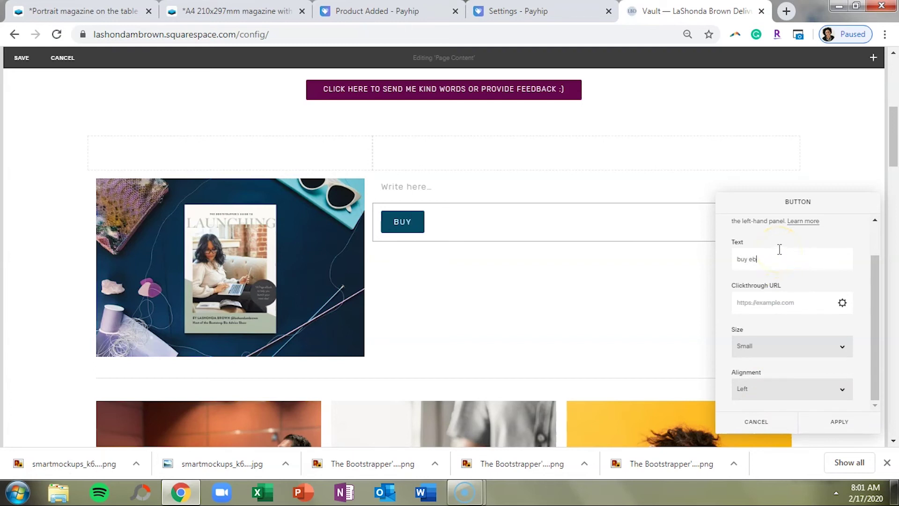
pyautogui.write('ook $9.99')
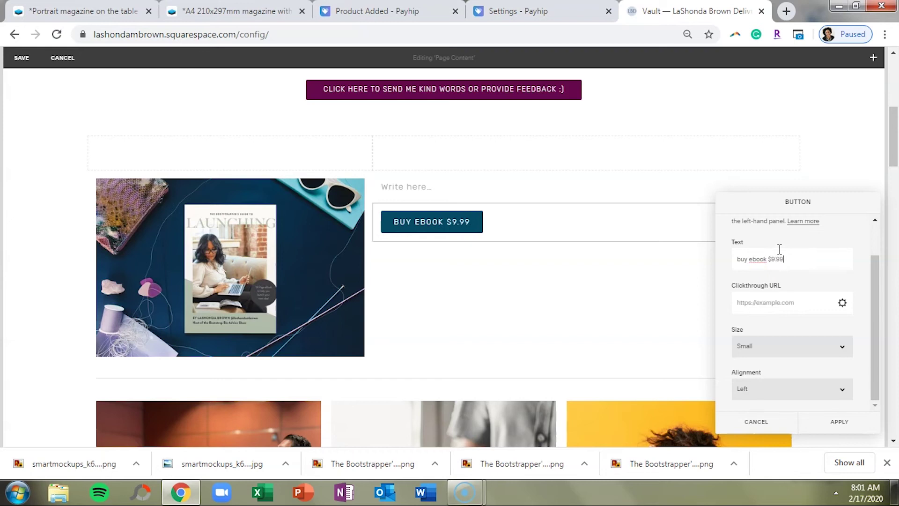
pyautogui.click(754, 302)
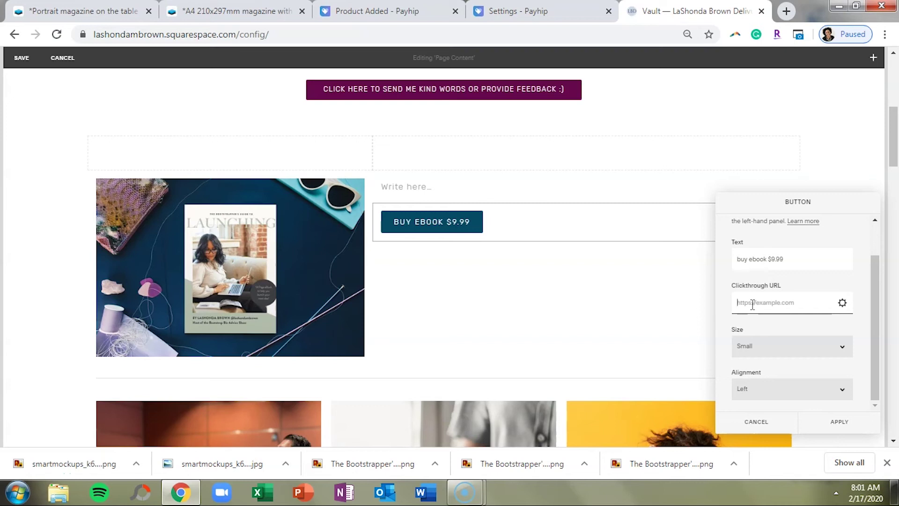
pyautogui.click(553, 9)
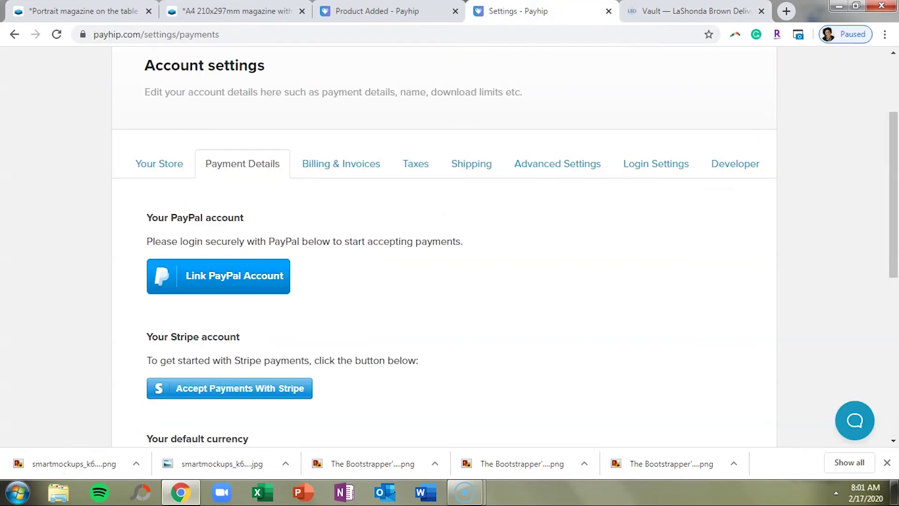
# Link the BUY EBOOK $9.99 button to the Payhip product page URL.
pyautogui.click(14, 34)
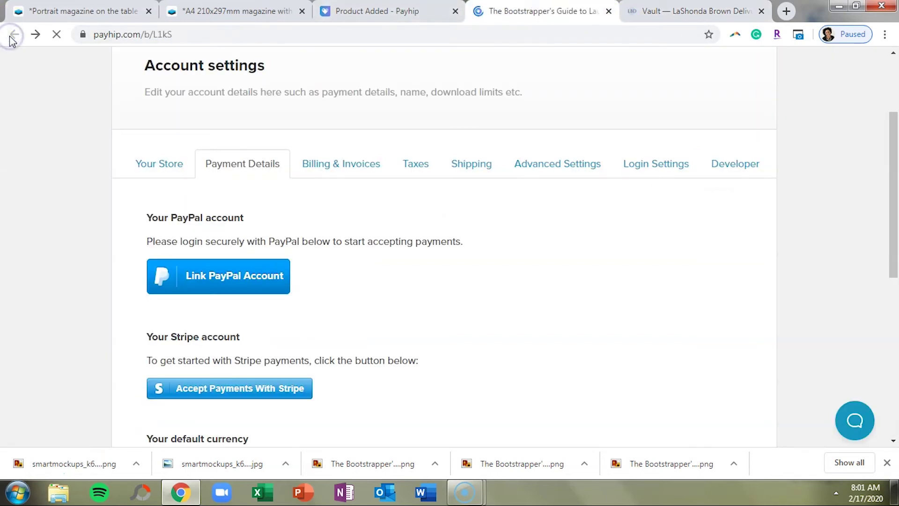
pyautogui.click(293, 34)
pyautogui.hotkey('ctrl', 'c')
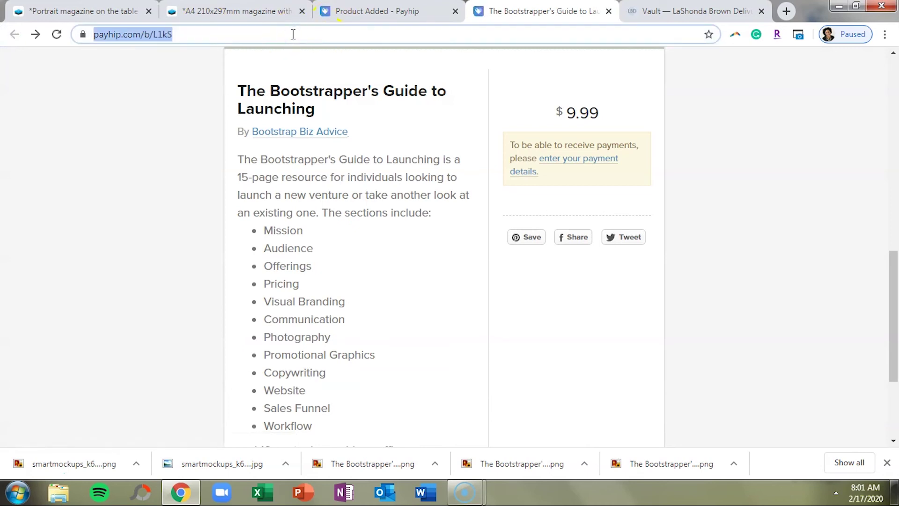
pyautogui.click(693, 11)
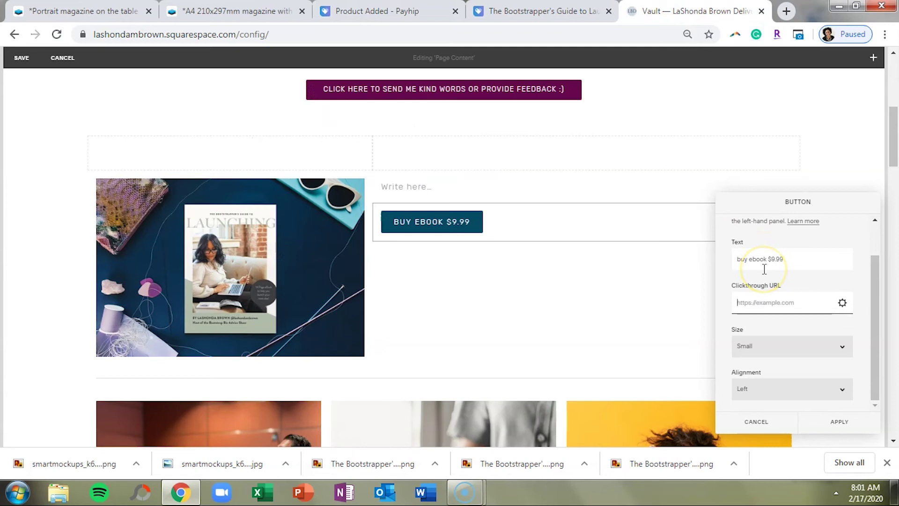
pyautogui.hotkey('ctrl', 'v')
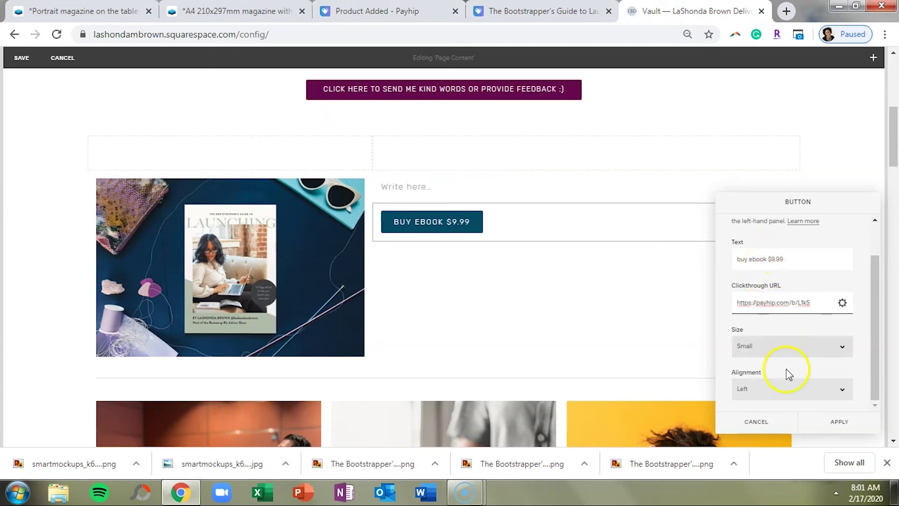
pyautogui.click(823, 427)
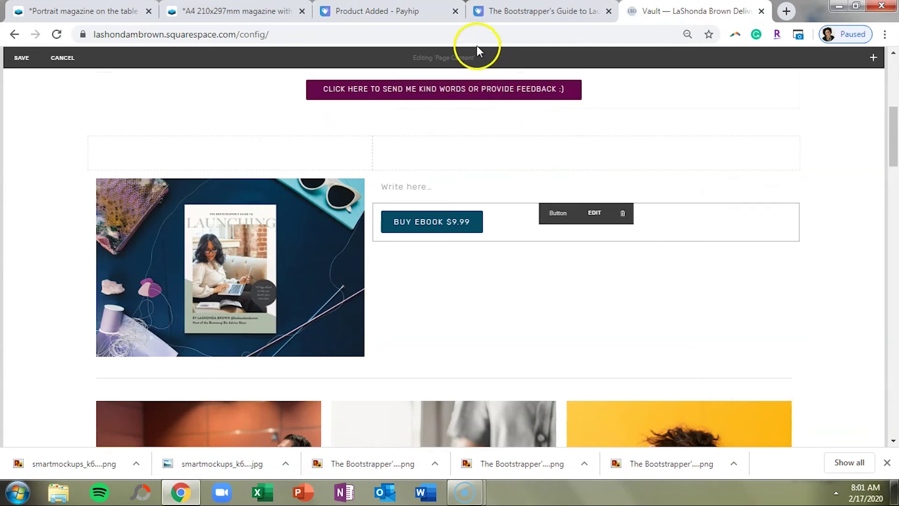
# Copy the ebook description from Payhip into the empty text block beside the image.
pyautogui.click(491, 11)
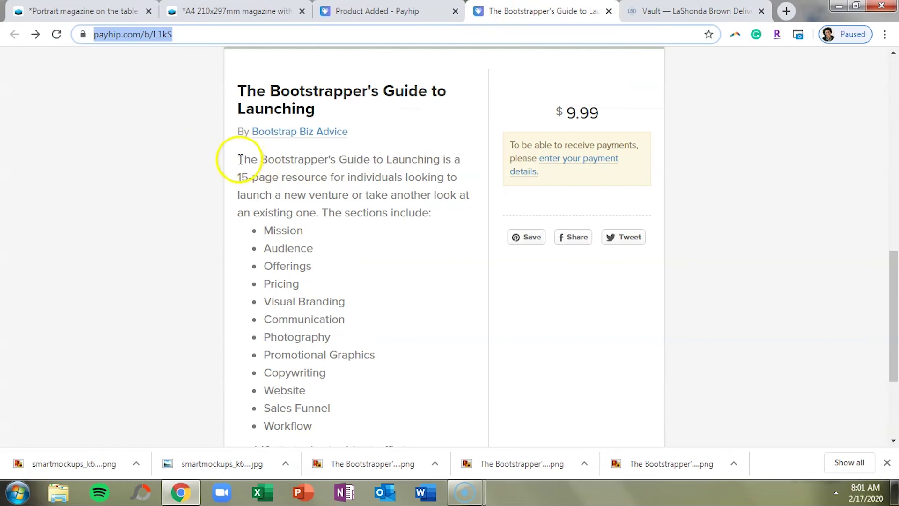
pyautogui.moveTo(238, 160); pyautogui.dragTo(362, 393)
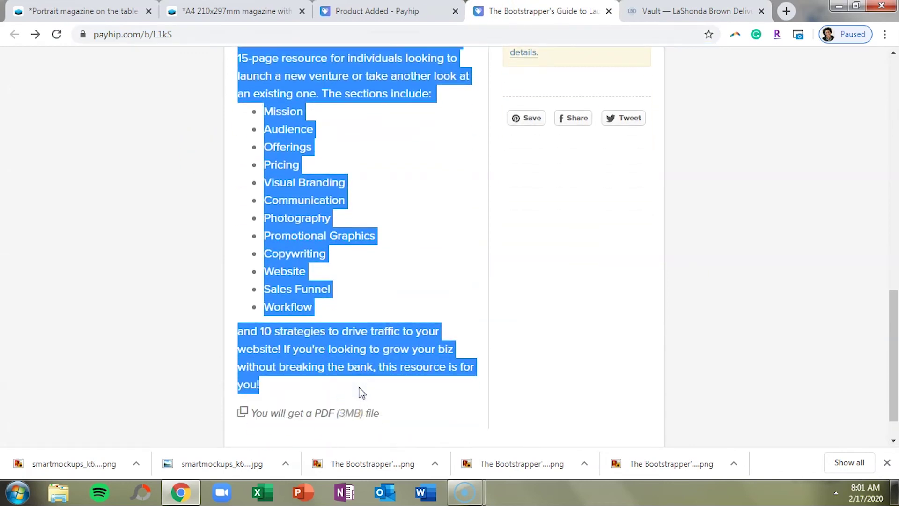
pyautogui.click(646, 10)
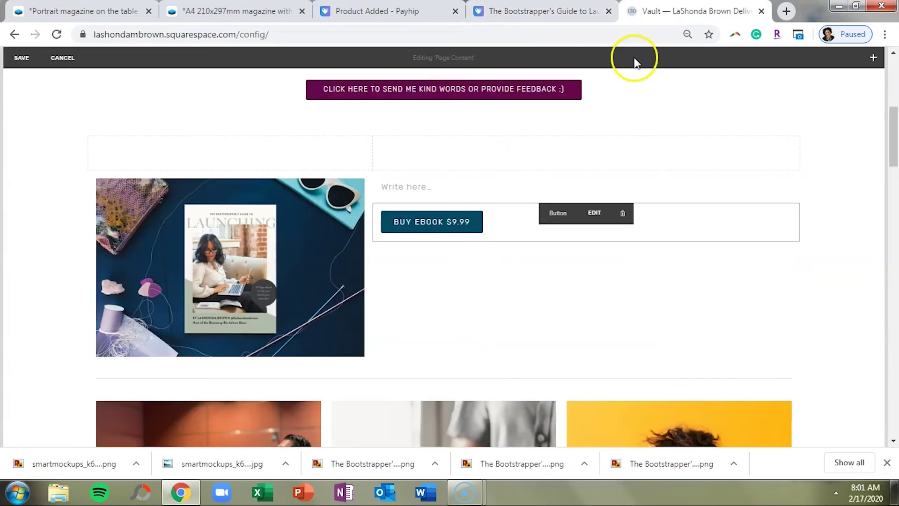
pyautogui.click(455, 185)
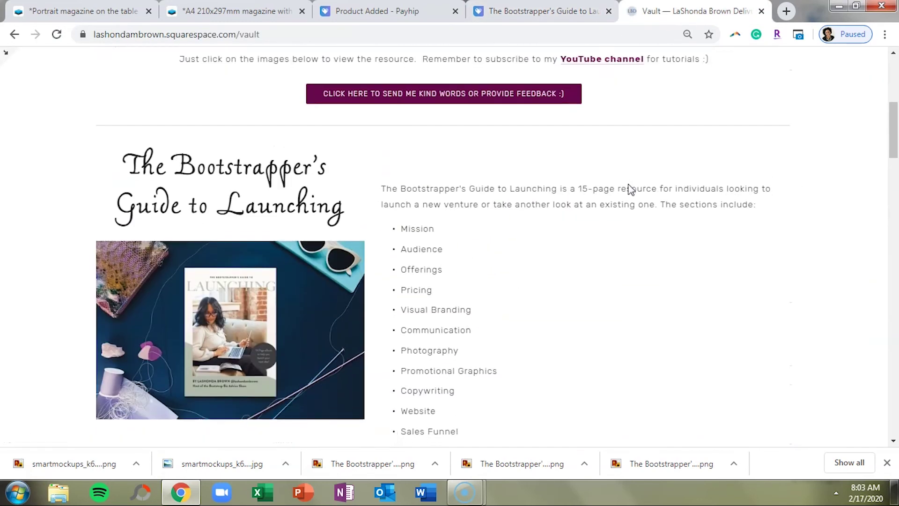
pyautogui.scroll(-3, 630, 189)
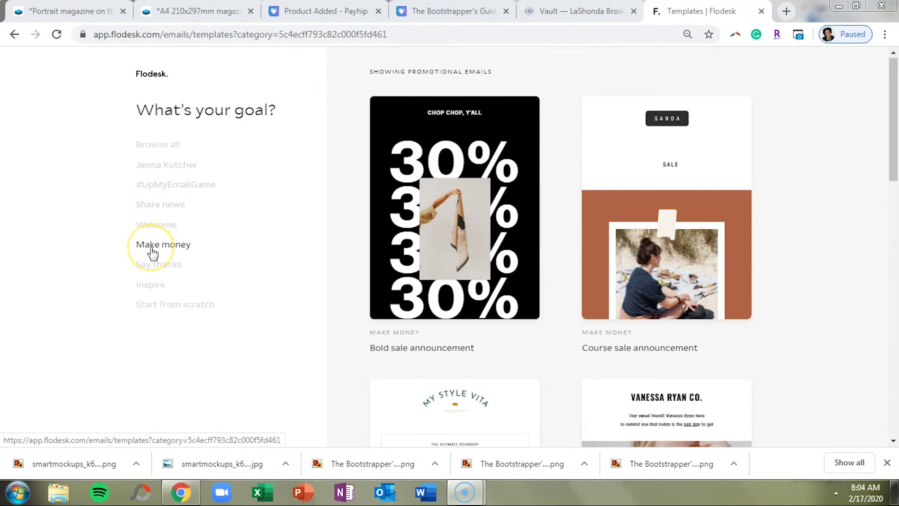
# Preview the Course sale announcement template from Flodesk's Make money category.
pyautogui.moveTo(743, 285)
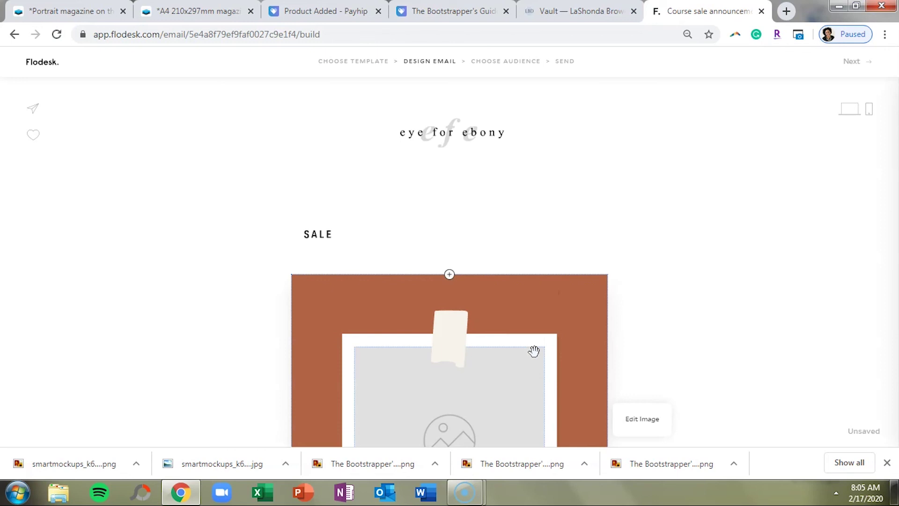
# Delete the two spacers, the SALE heading and the header logo from the email.
pyautogui.click(532, 243)
pyautogui.click(612, 259)
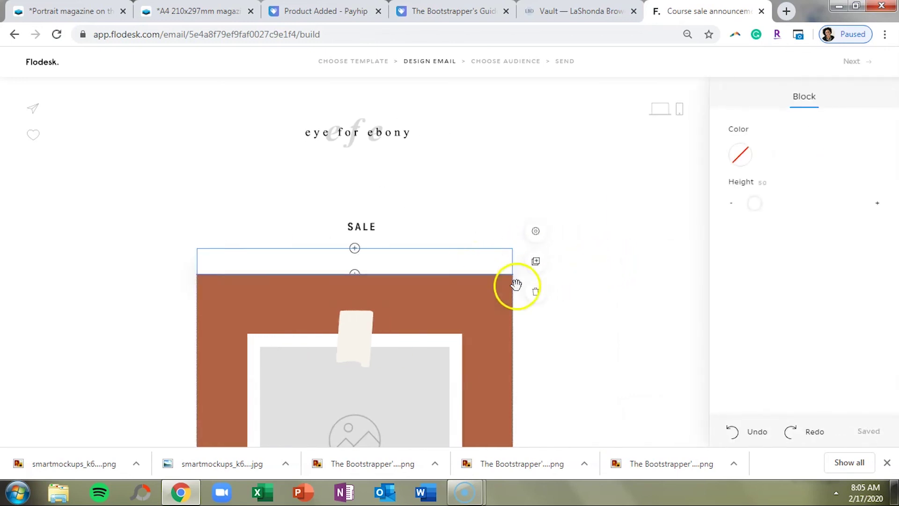
pyautogui.moveTo(438, 241); pyautogui.dragTo(534, 246)
pyautogui.click(534, 246)
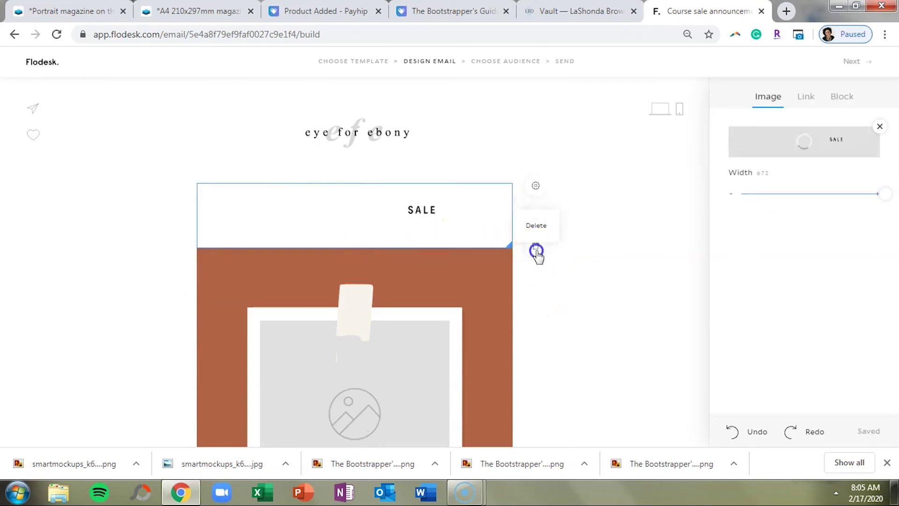
pyautogui.click(534, 251)
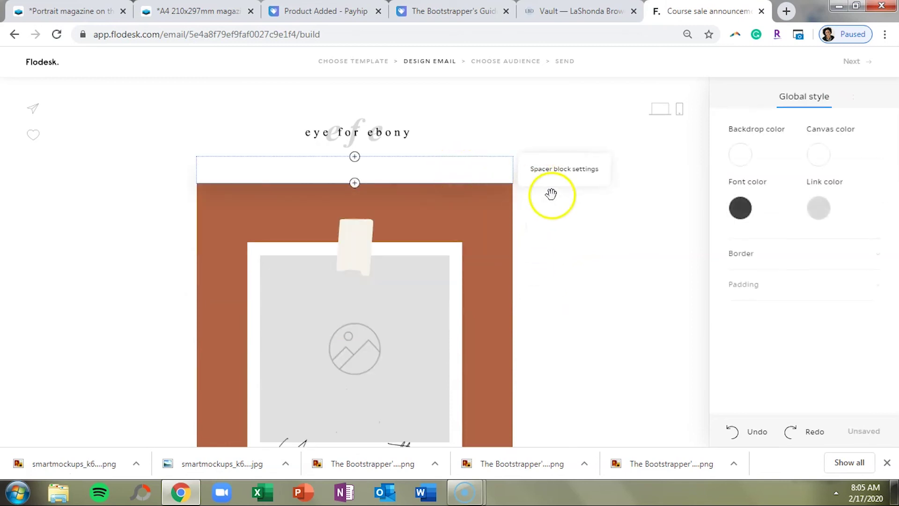
pyautogui.click(547, 194)
pyautogui.click(540, 212)
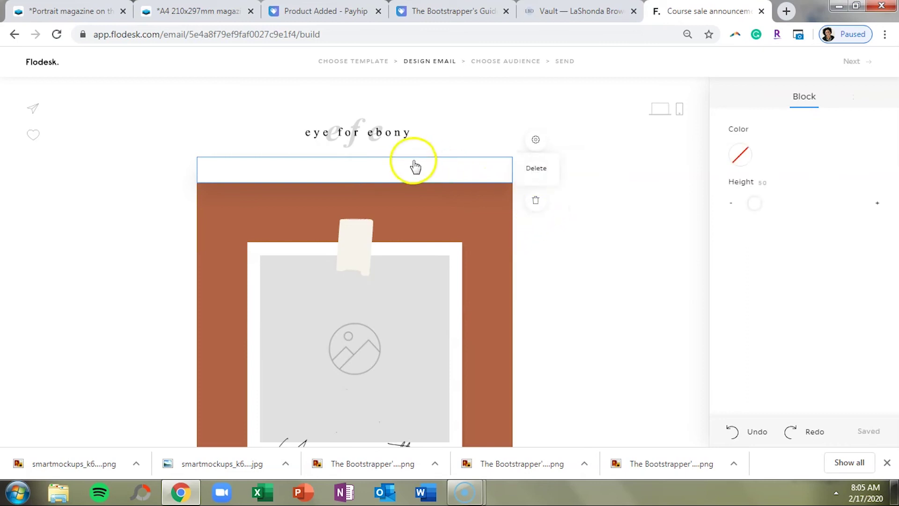
pyautogui.click(489, 149)
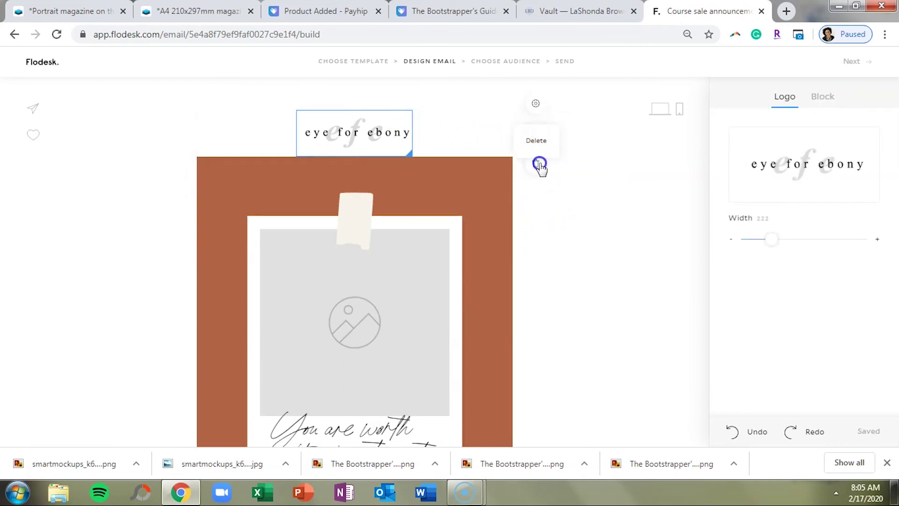
pyautogui.click(538, 165)
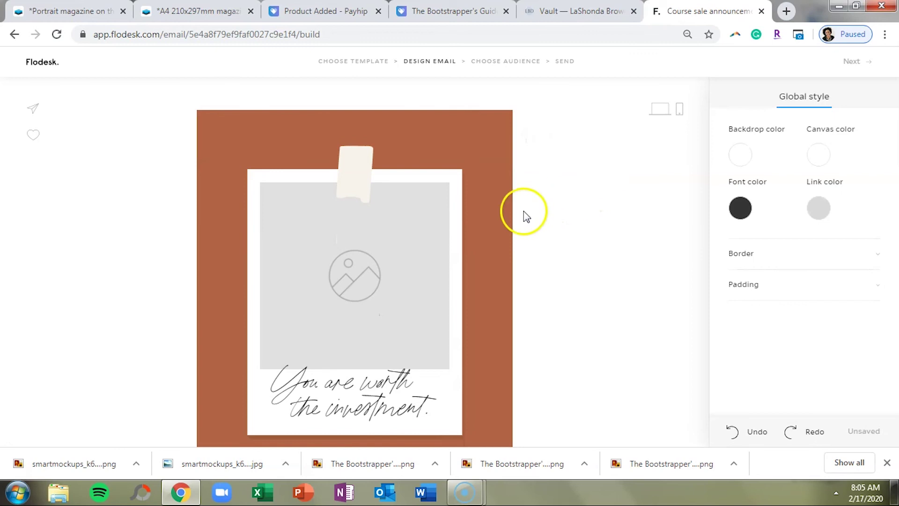
# Upload the smartmockups Launching ebook mockup into the polaroid image frame.
pyautogui.click(359, 266)
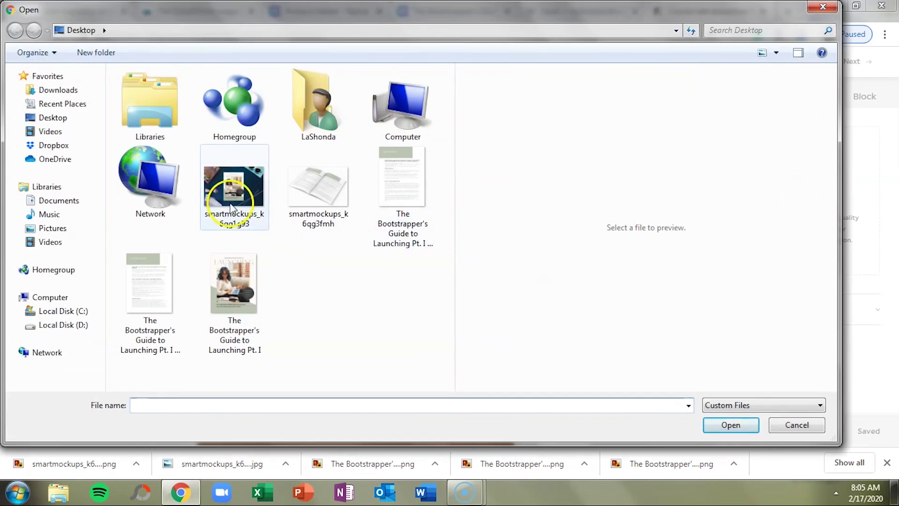
pyautogui.doubleClick(230, 207)
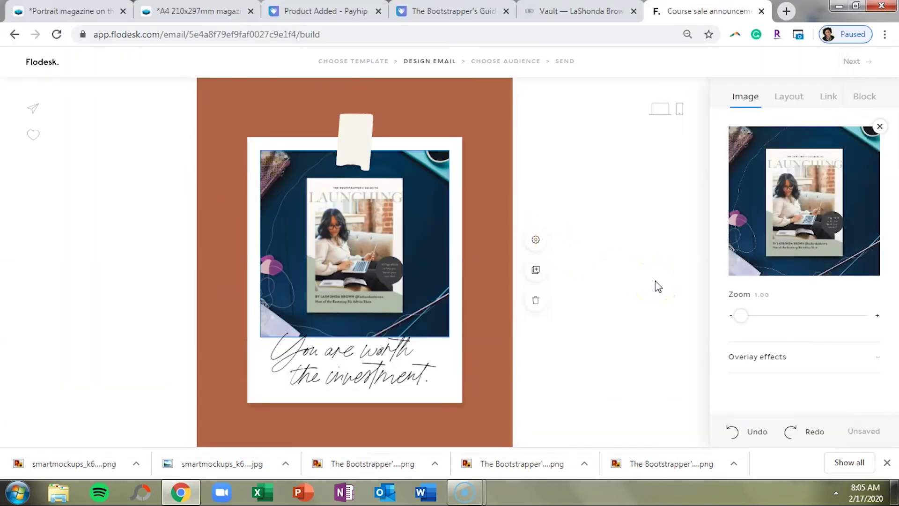
pyautogui.scroll(-8, 651, 285)
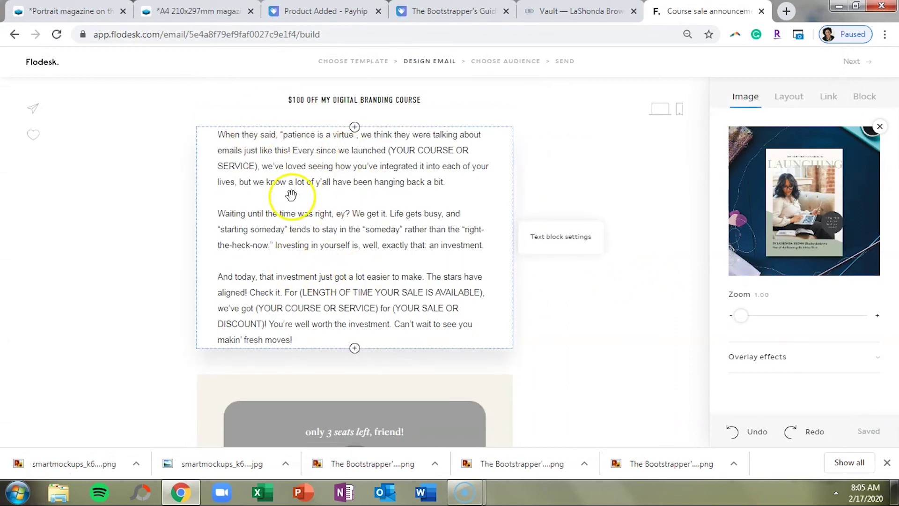
pyautogui.scroll(-3, 383, 209)
pyautogui.scroll(-4, 383, 209)
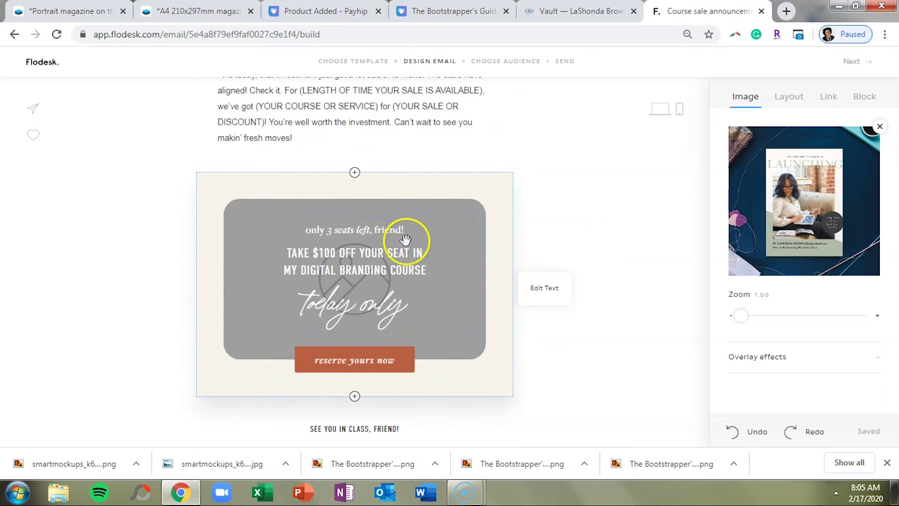
pyautogui.scroll(4, 406, 240)
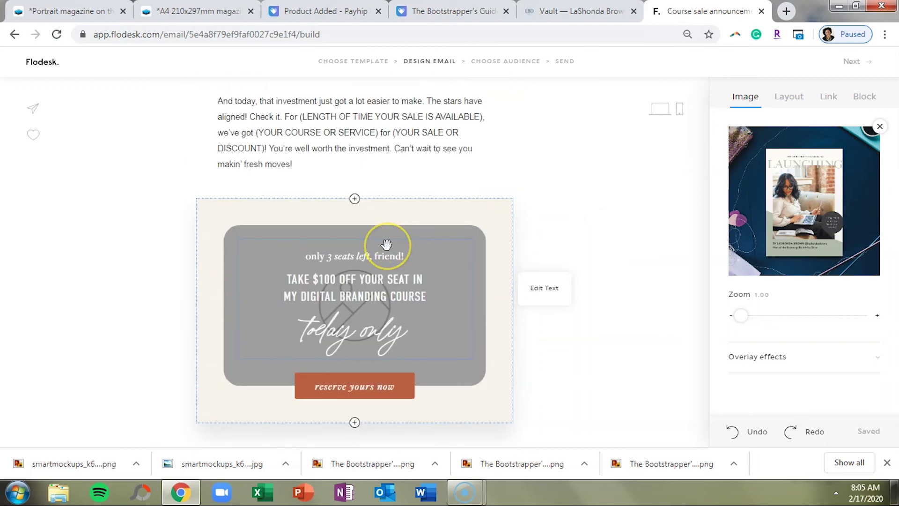
# Replace the 'only 3 seats left' banner with a new button block before the sign-off.
pyautogui.click(544, 306)
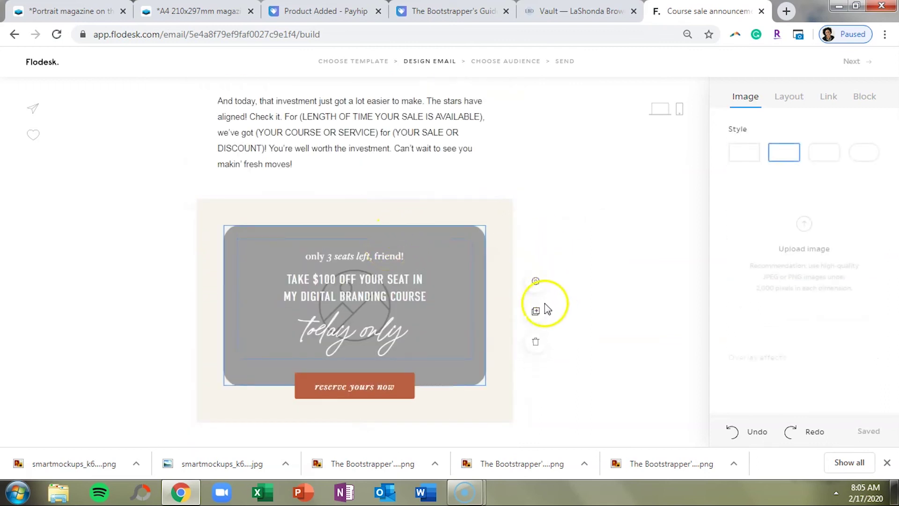
pyautogui.click(535, 343)
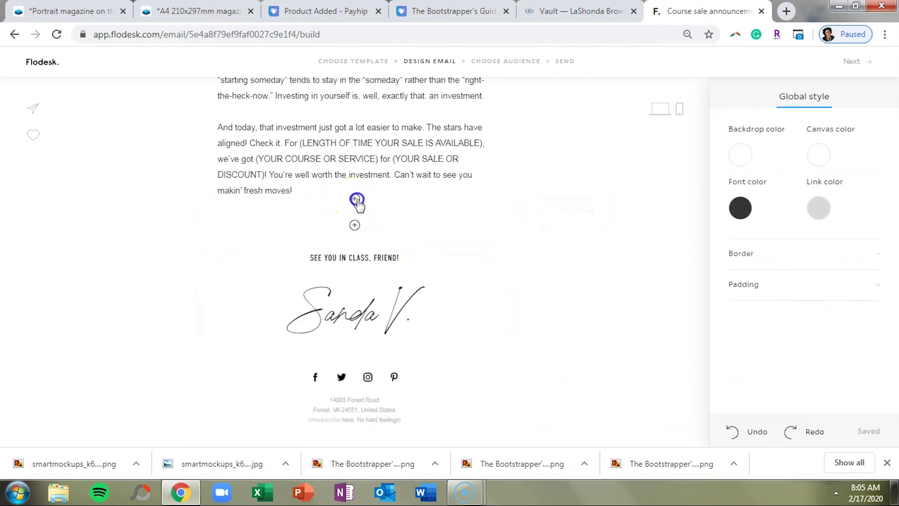
pyautogui.click(354, 199)
pyautogui.click(383, 251)
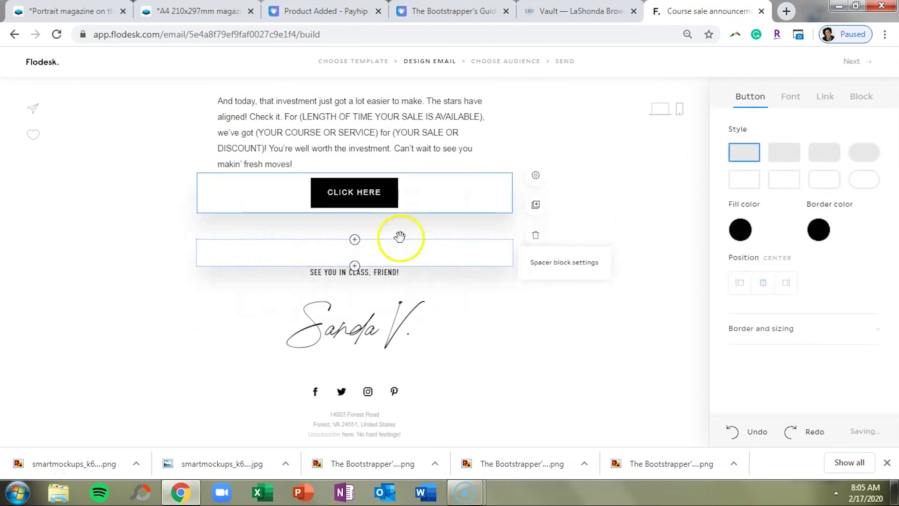
# Select and copy the Payhip product page's web address.
pyautogui.hotkey('ctrl', '3')
pyautogui.hotkey('ctrl', '4')
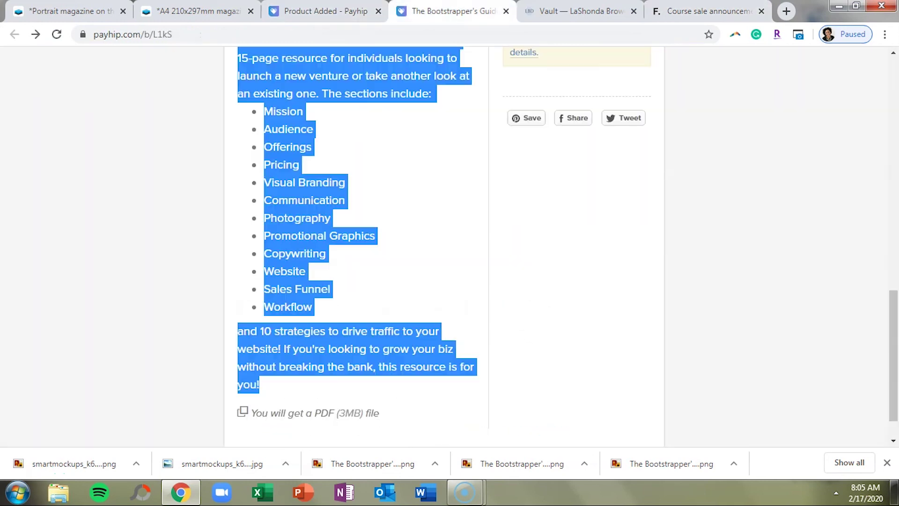
pyautogui.click(183, 34)
pyautogui.rightClick(182, 35)
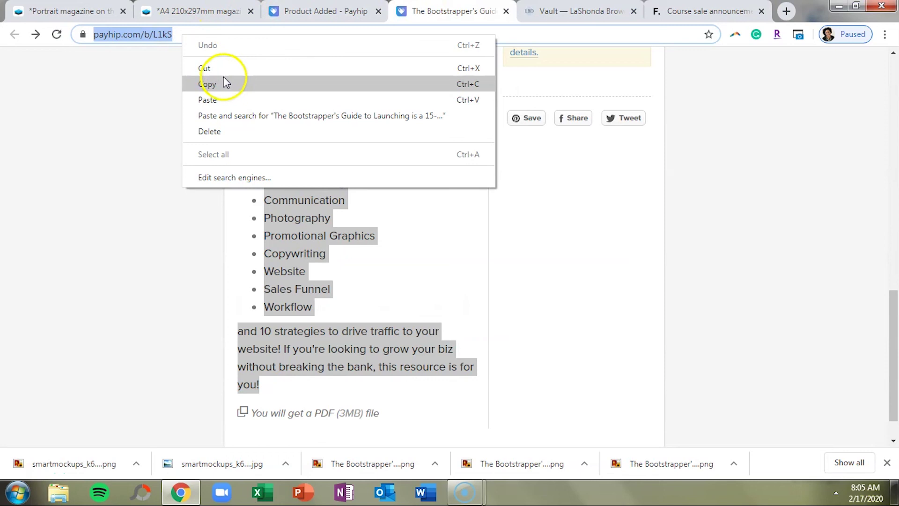